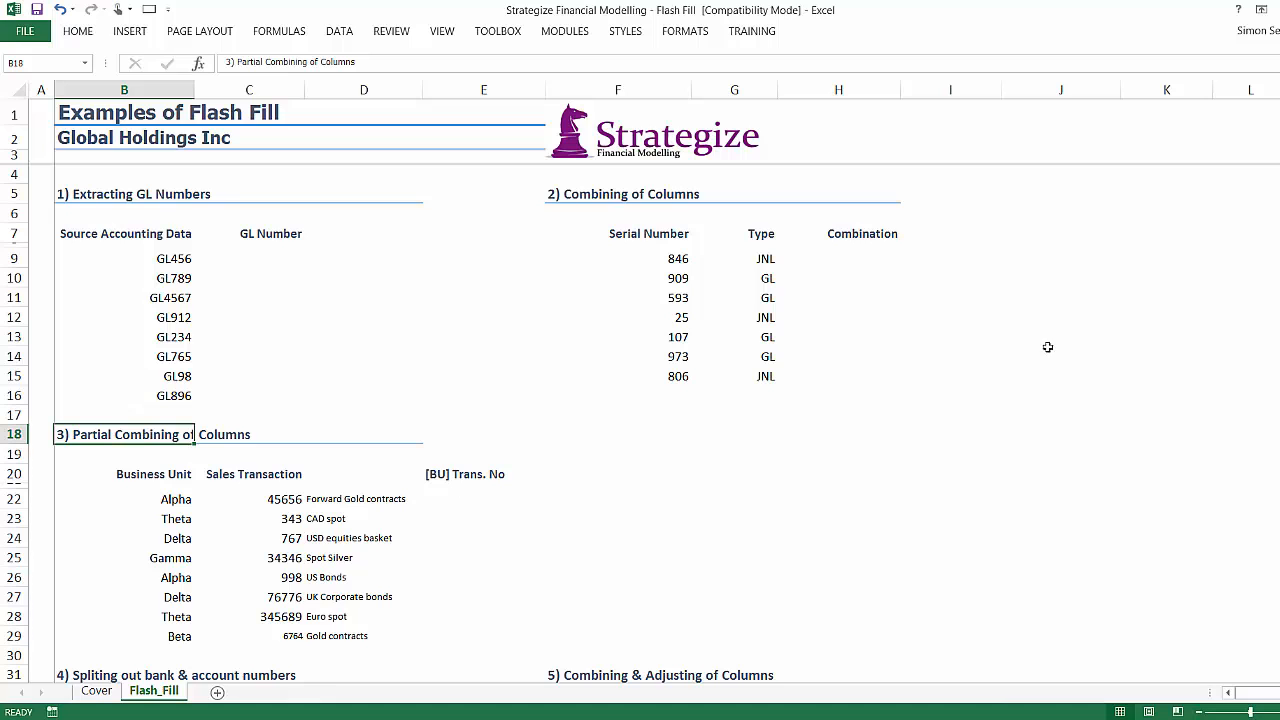
{"action": "scroll", "coordinate": [450, 420], "scroll_direction": "down", "scroll_amount": 7}
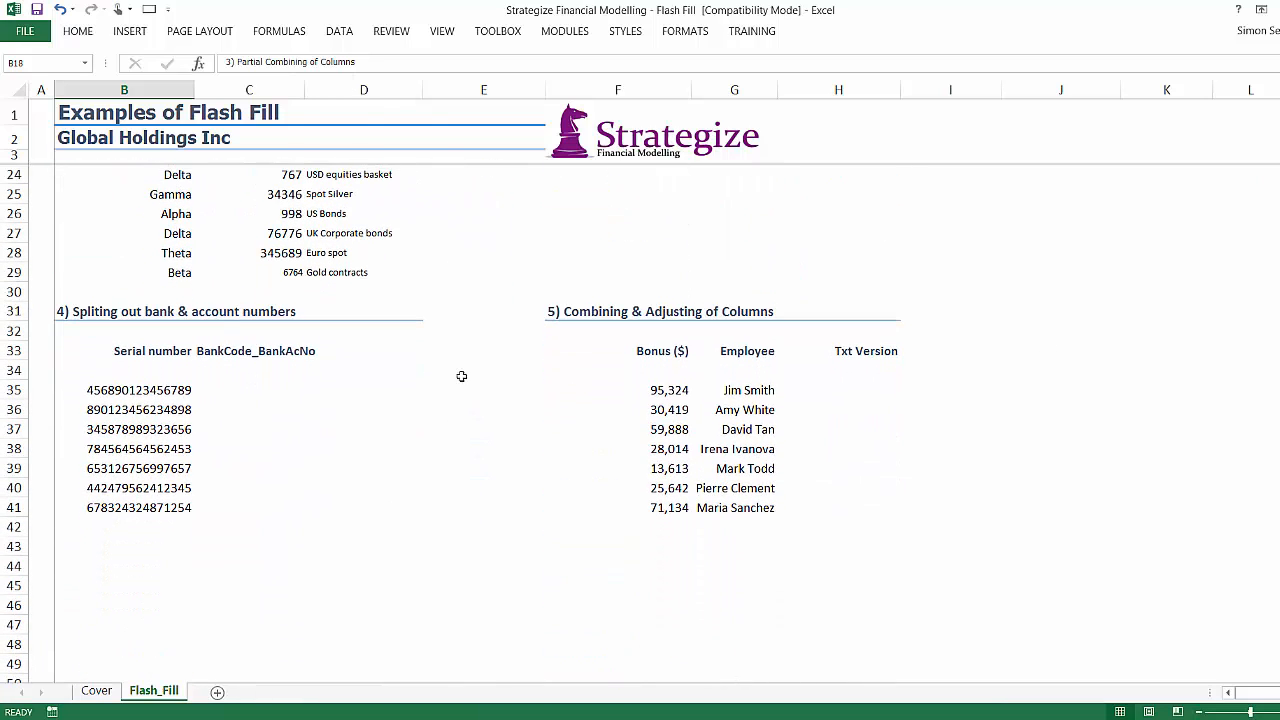
{"action": "left_click", "coordinate": [57, 312]}
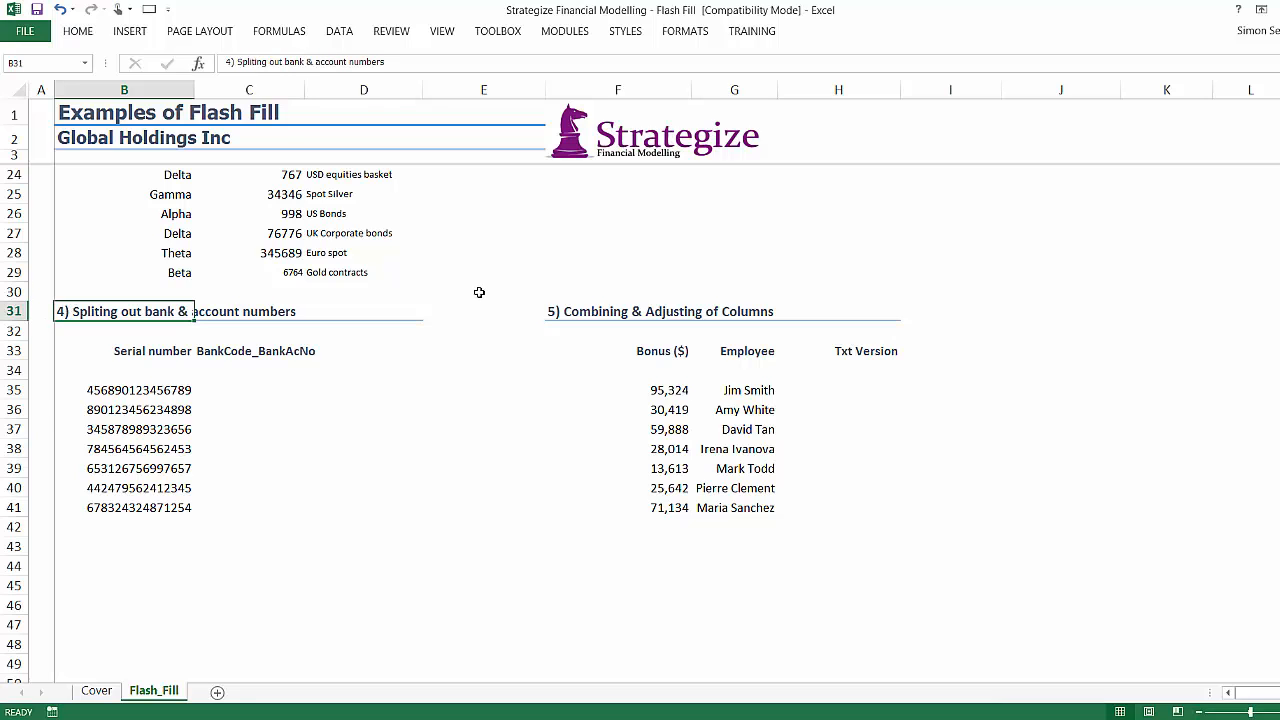
{"action": "left_click", "coordinate": [567, 310]}
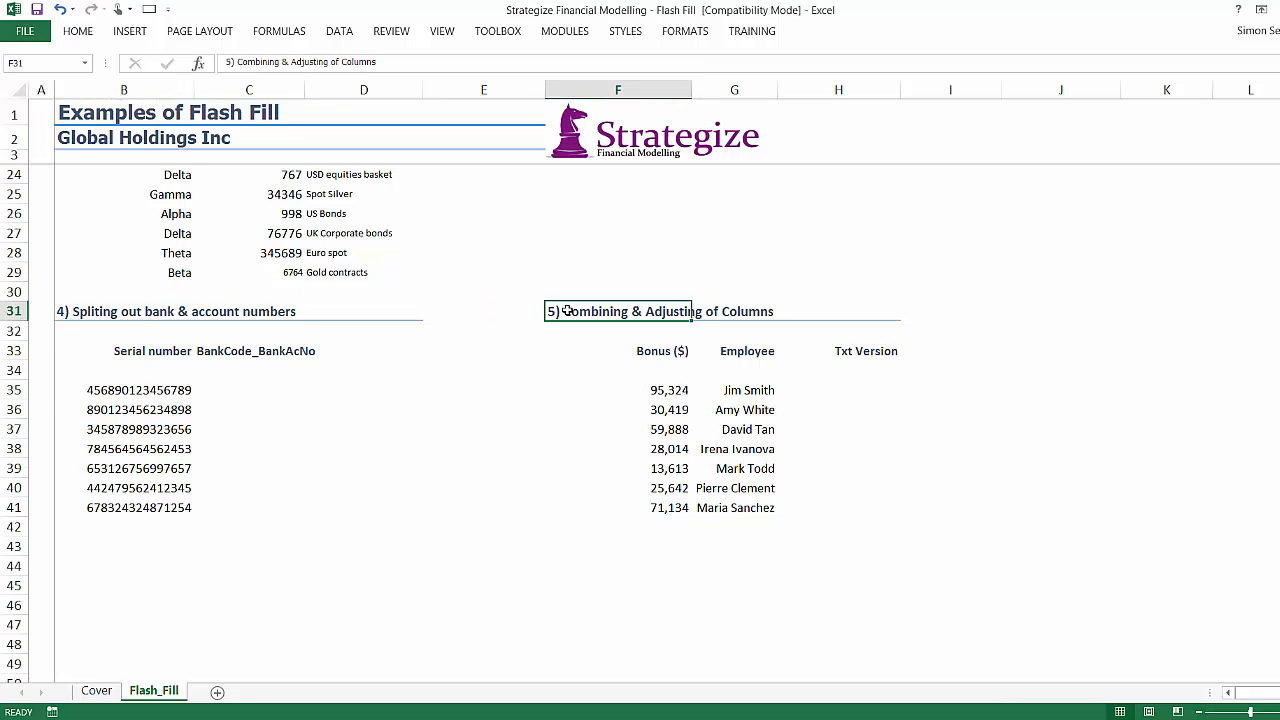
{"action": "key", "text": "ctrl+Home"}
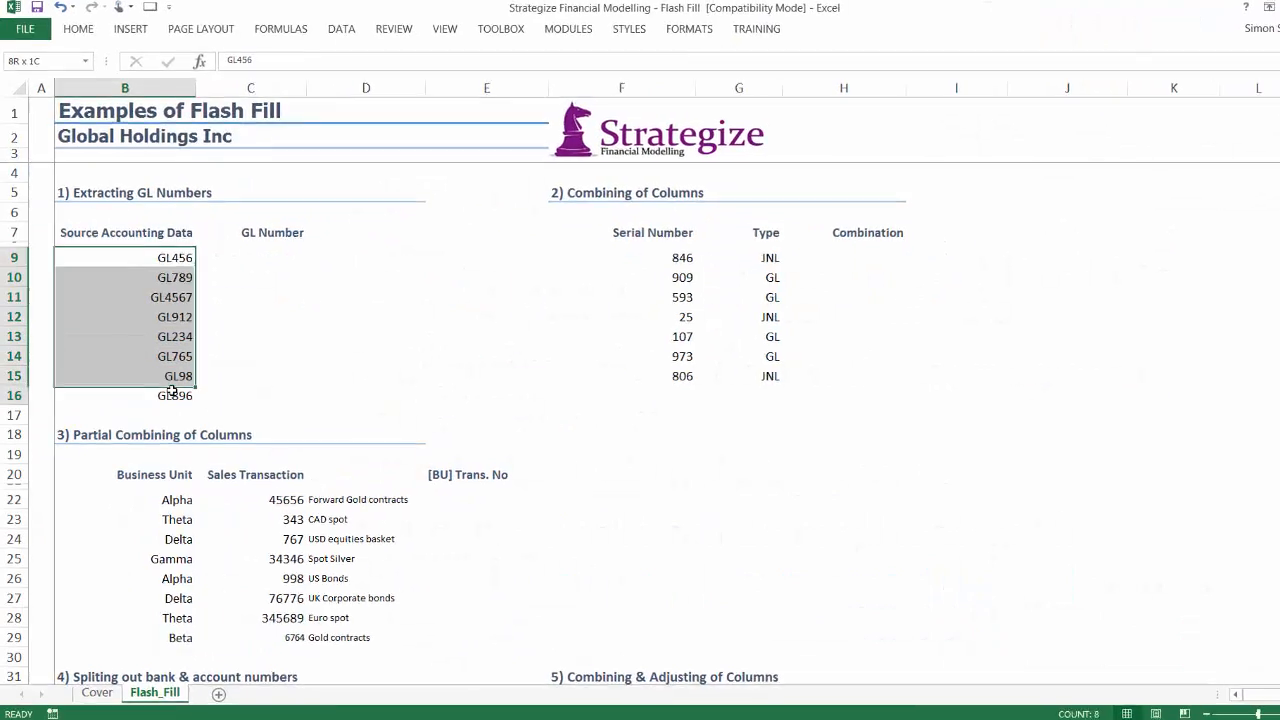
Step: Enter 456 in cell C9 as the example GL number extracted from GL456
{"action": "left_click_drag", "start_coordinate": [172, 391], "coordinate": [172, 393]}
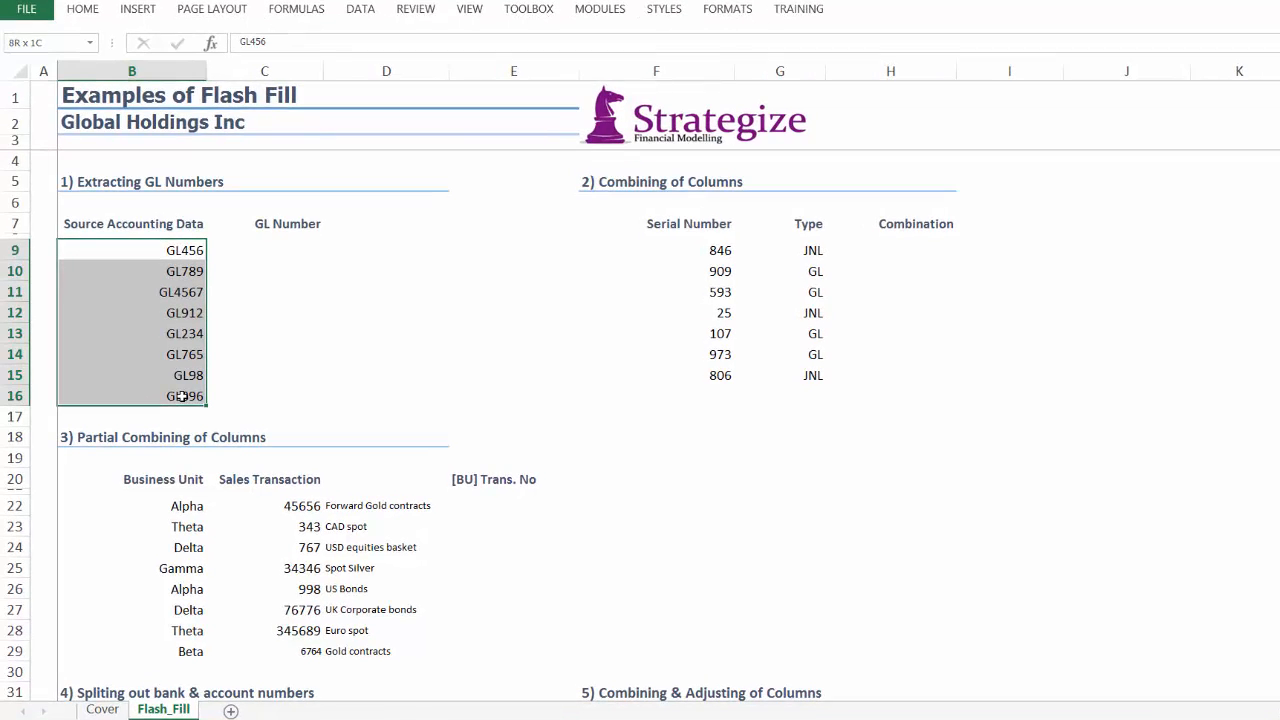
{"action": "left_click", "coordinate": [269, 250]}
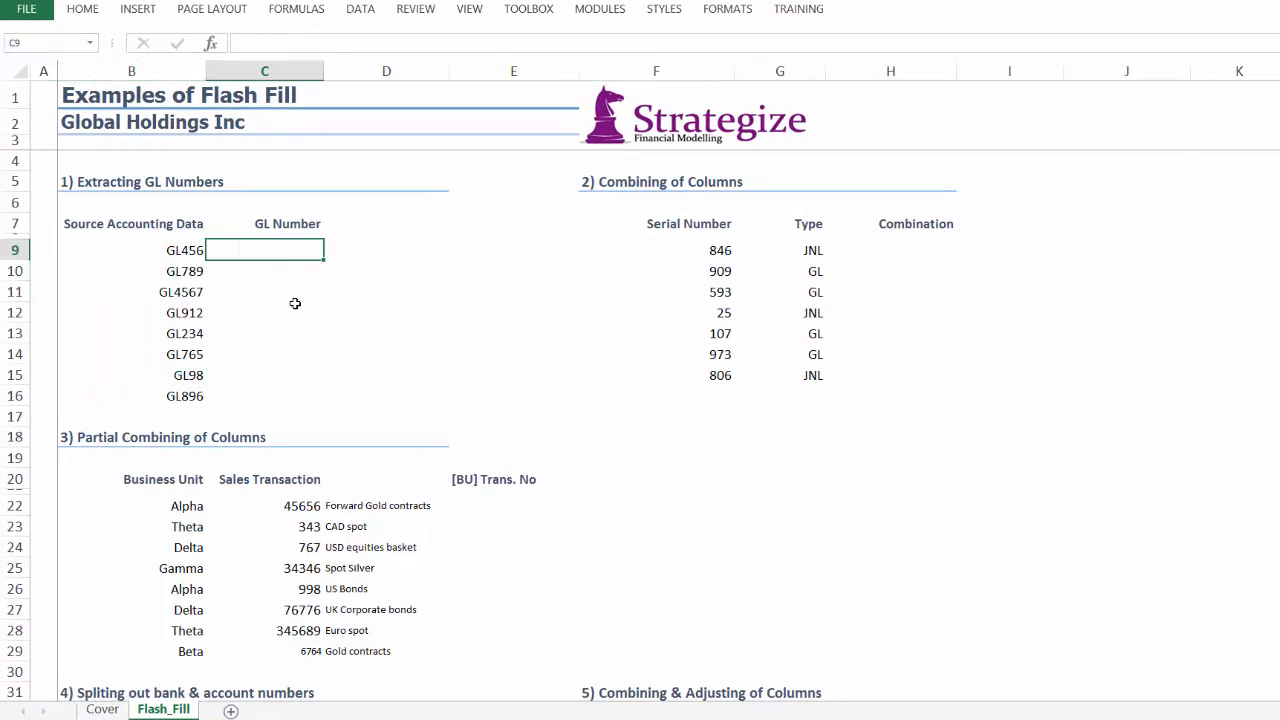
{"action": "type", "text": "456"}
{"action": "key", "text": "Return"}
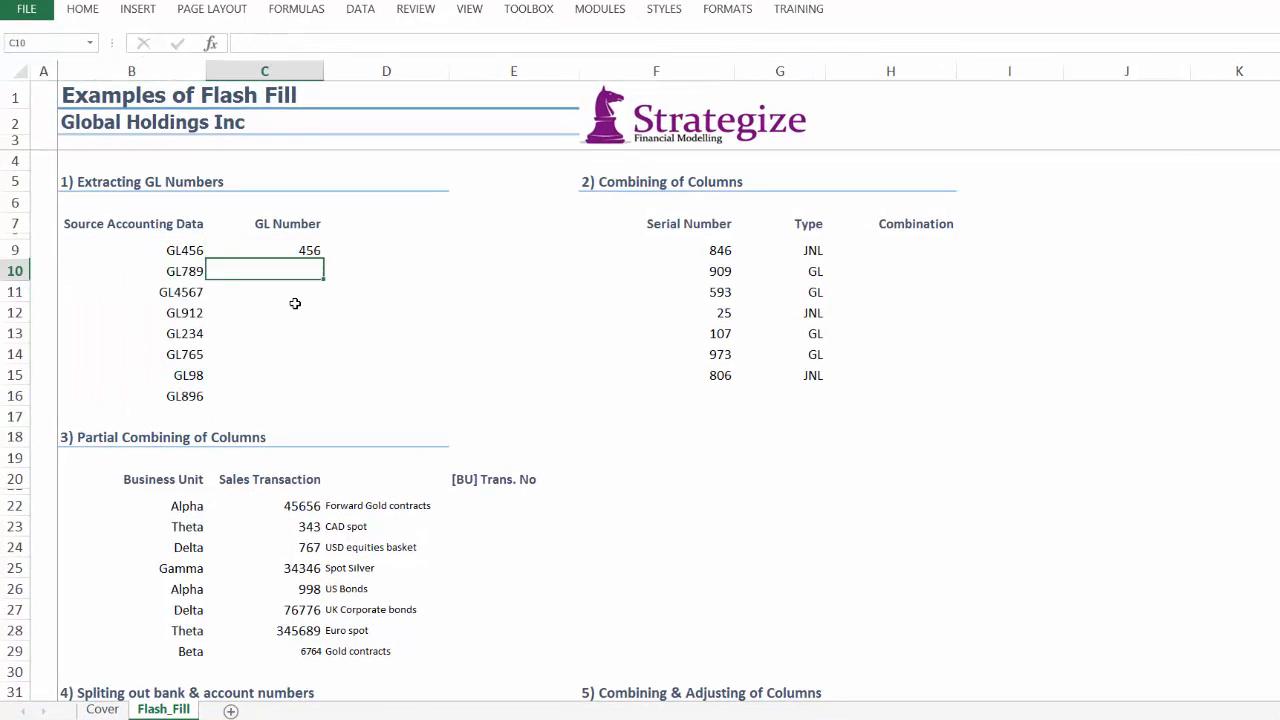
{"action": "key", "text": "Up"}
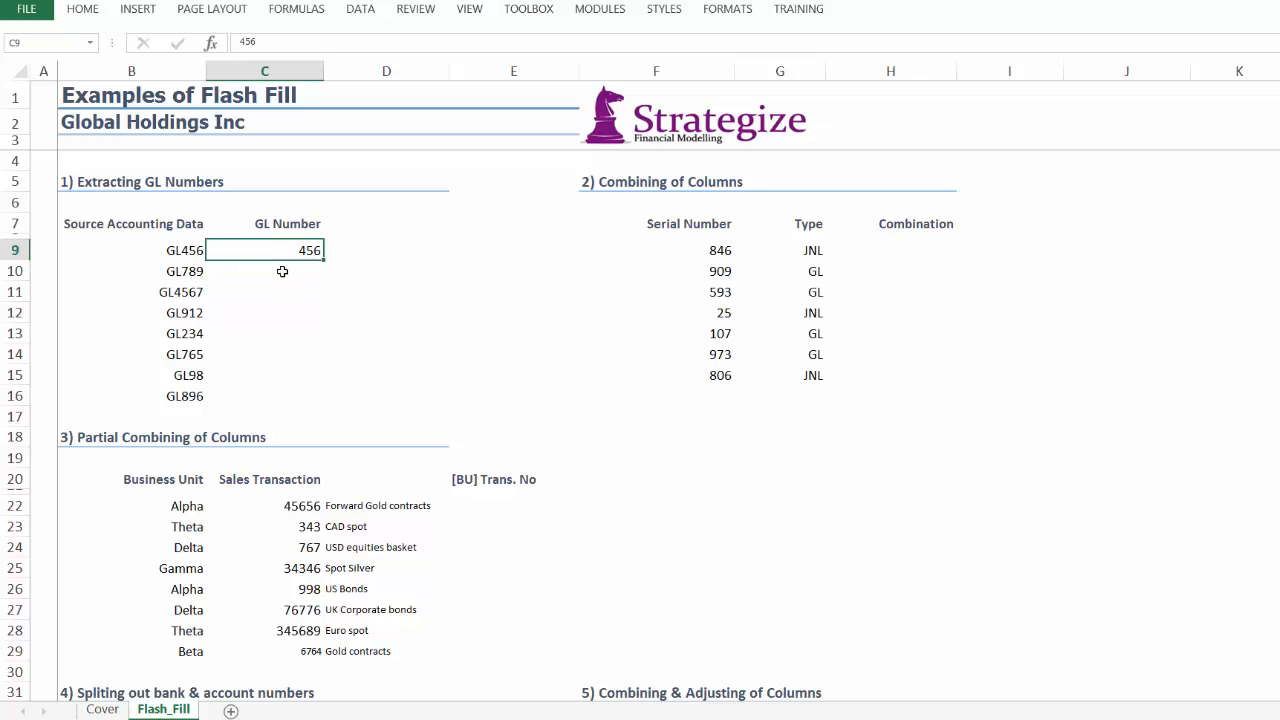
Step: Flash Fill the rest of the GL Number column from the example in C9 and accept the suggestions
{"action": "left_click_drag", "start_coordinate": [282, 271], "coordinate": [279, 373]}
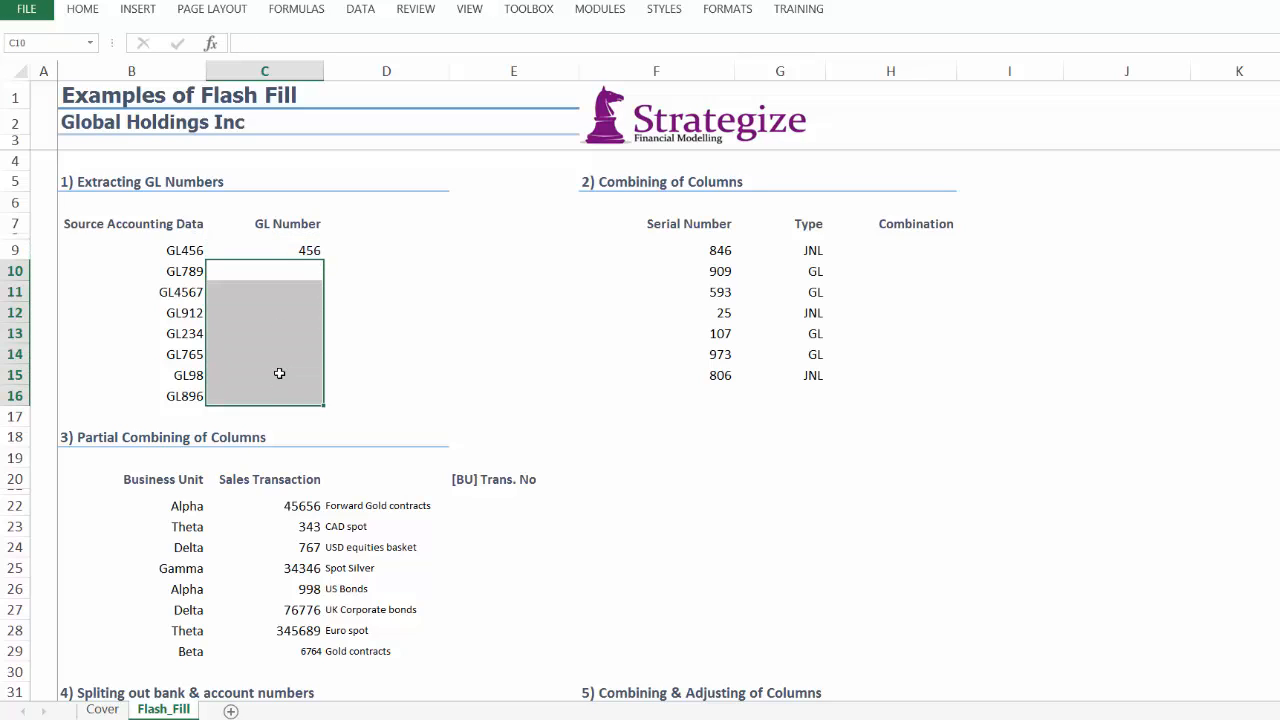
{"action": "left_click", "coordinate": [282, 251]}
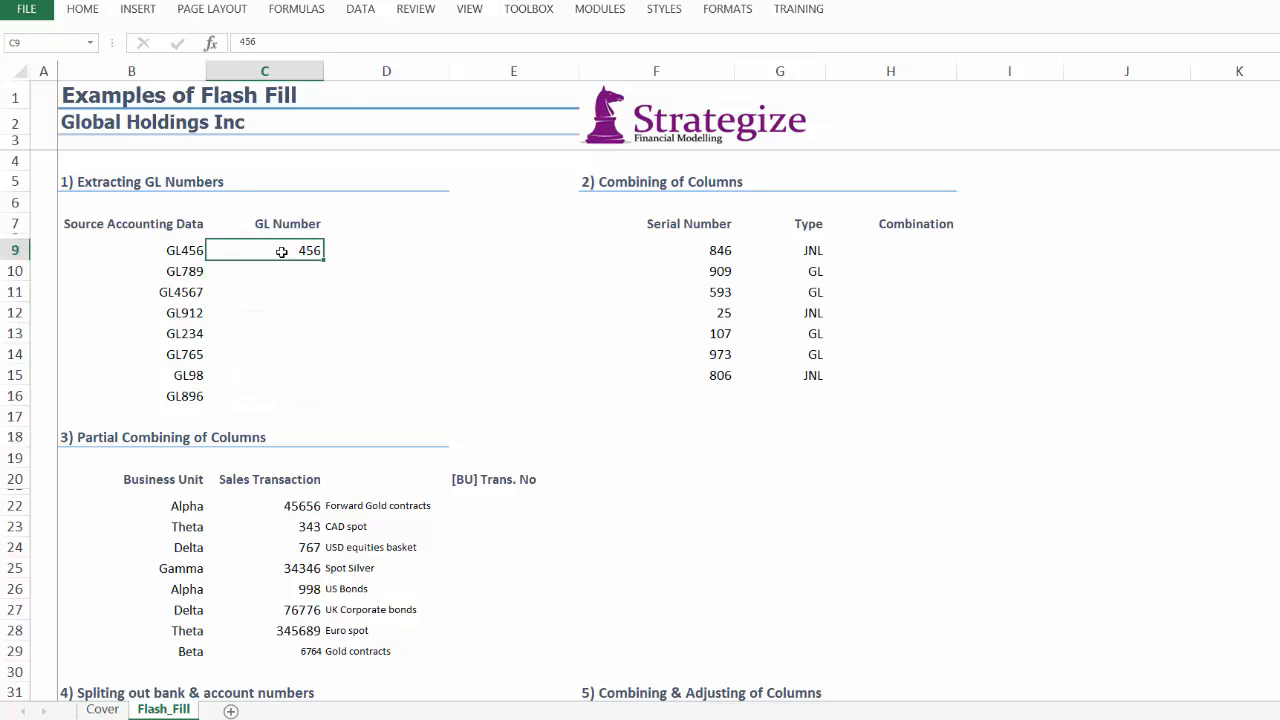
{"action": "left_click", "coordinate": [372, 6]}
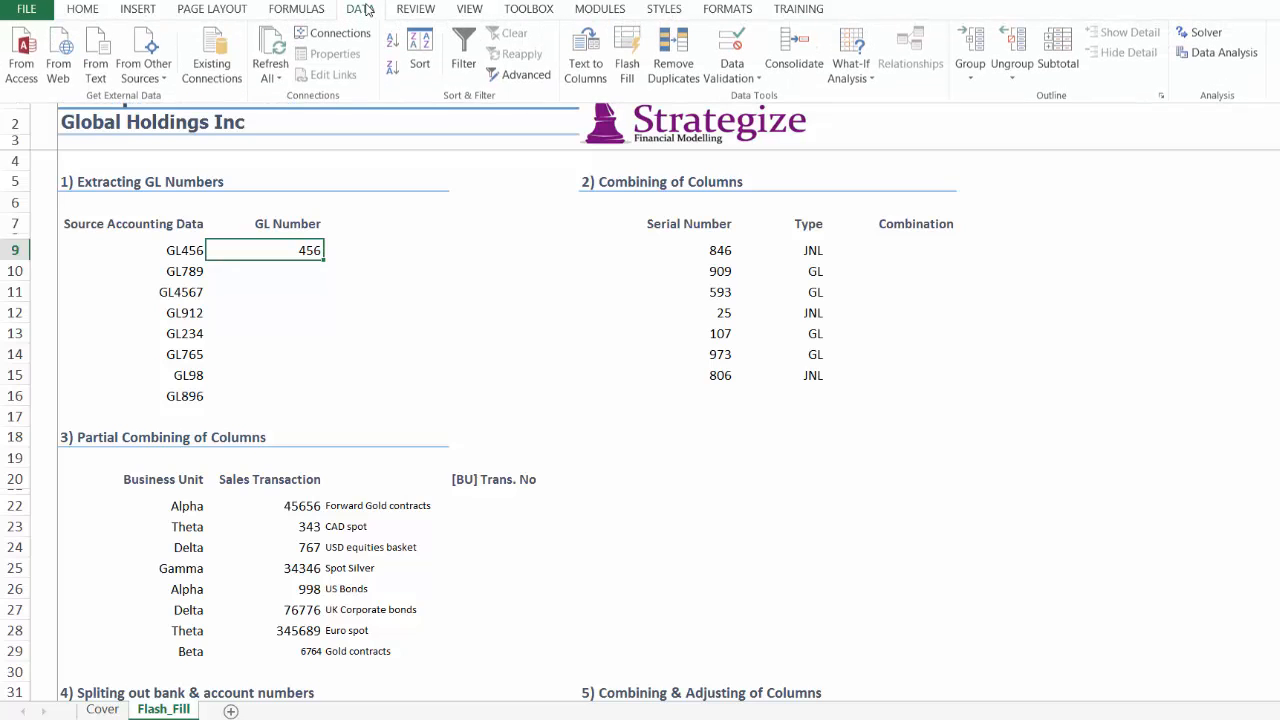
{"action": "left_click", "coordinate": [627, 50]}
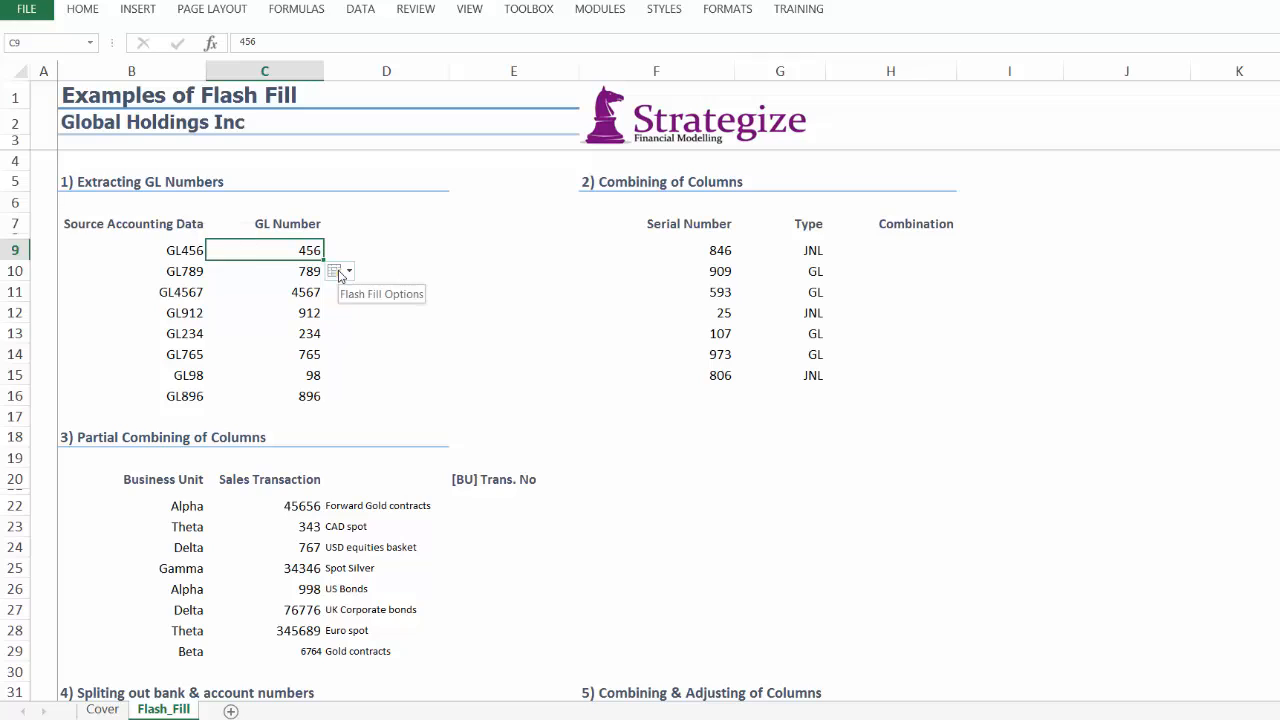
{"action": "left_click", "coordinate": [349, 273]}
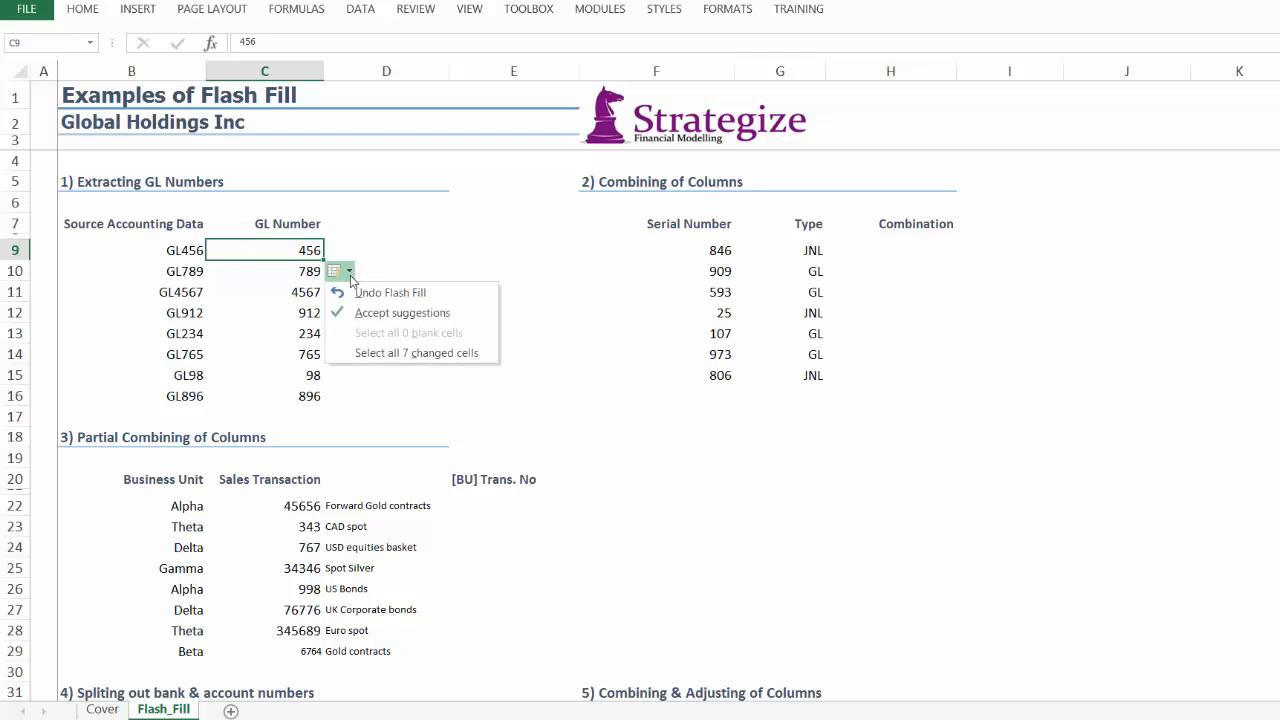
{"action": "left_click", "coordinate": [358, 313]}
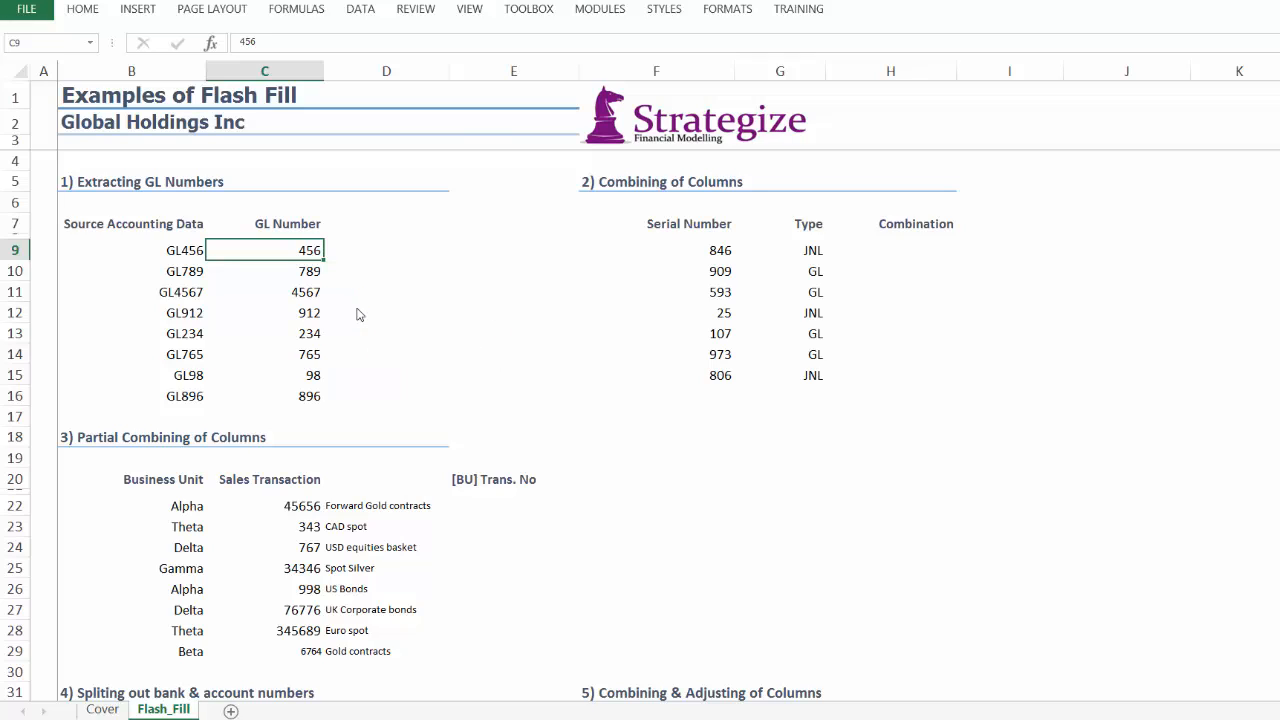
{"action": "left_click", "coordinate": [297, 295]}
{"action": "left_click", "coordinate": [286, 273]}
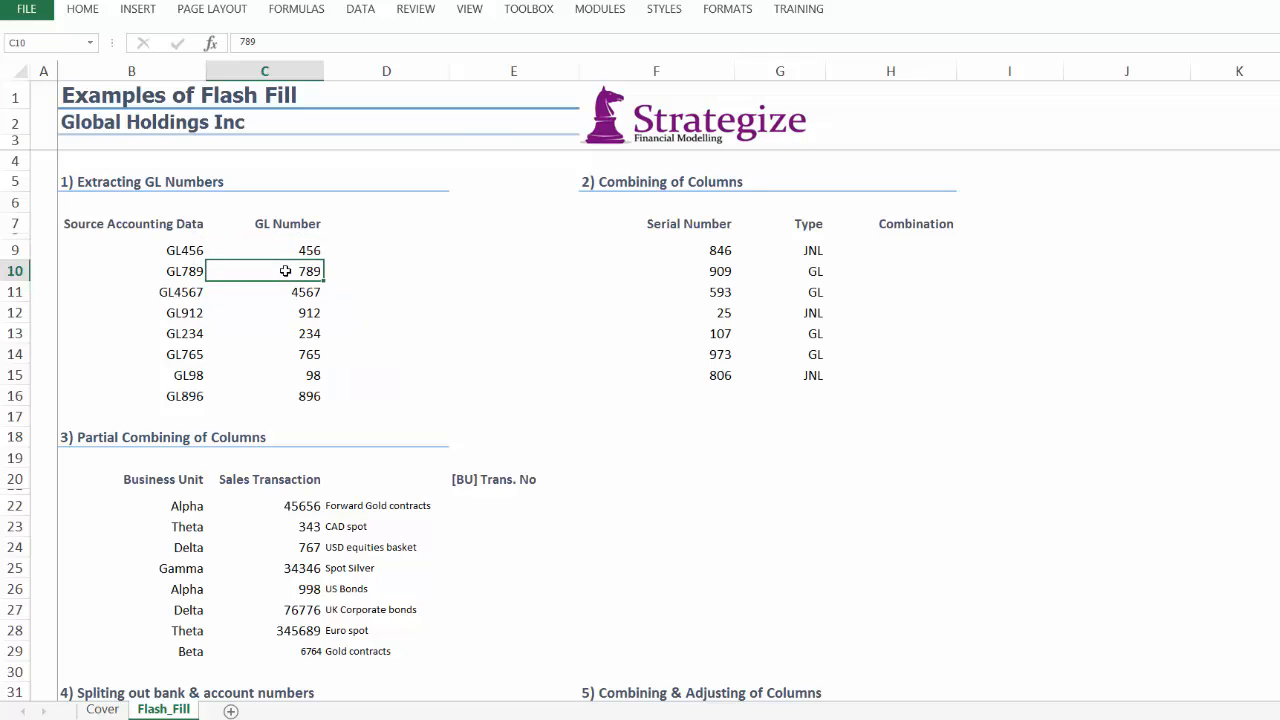
{"action": "left_click", "coordinate": [286, 317]}
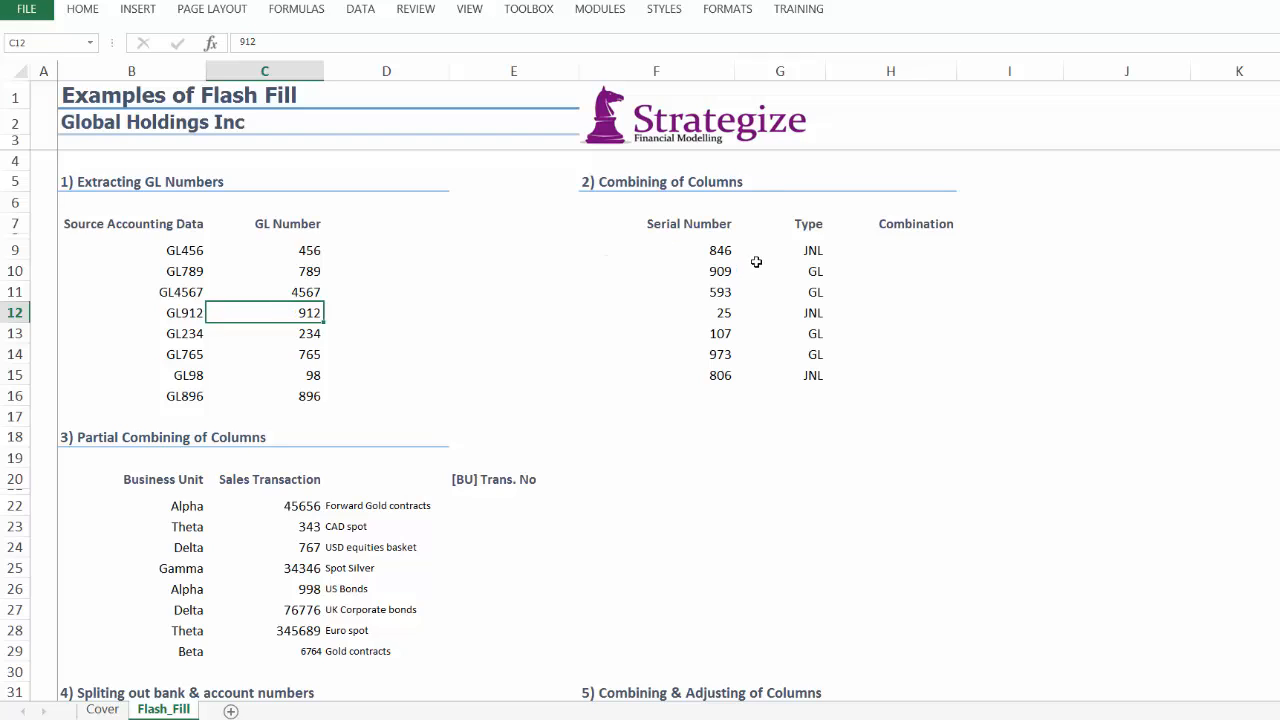
Step: Enter JNL-846 in cell H9 as the first Combination example and right-align it
{"action": "left_click", "coordinate": [907, 250]}
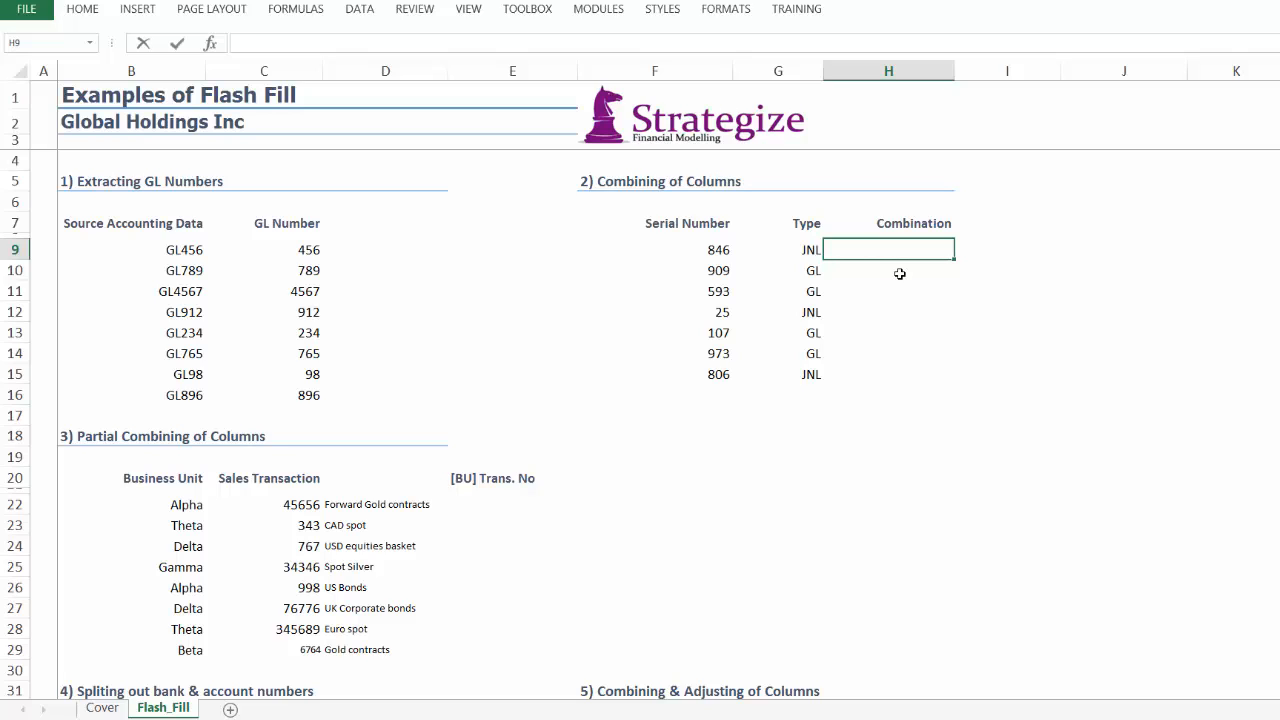
{"action": "type", "text": "JNL-846"}
{"action": "key", "text": "Return"}
{"action": "key", "text": "Up"}
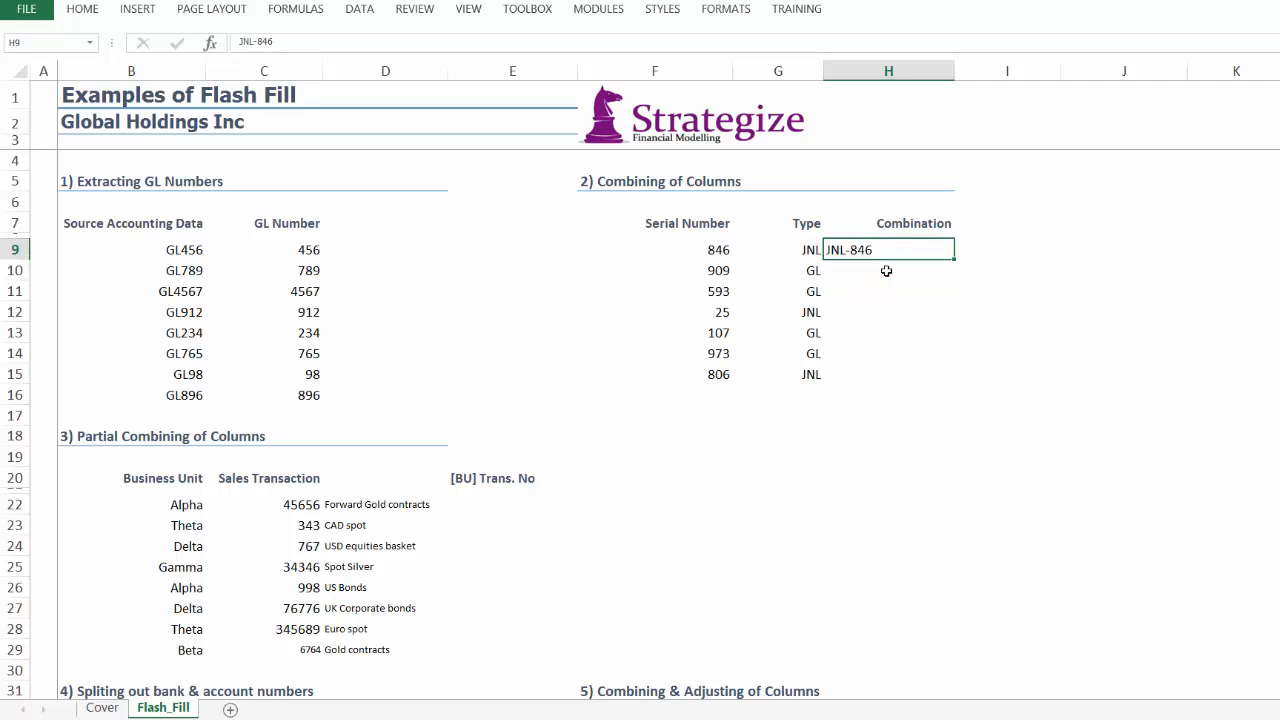
{"action": "left_click", "coordinate": [82, 9]}
{"action": "left_click", "coordinate": [365, 67]}
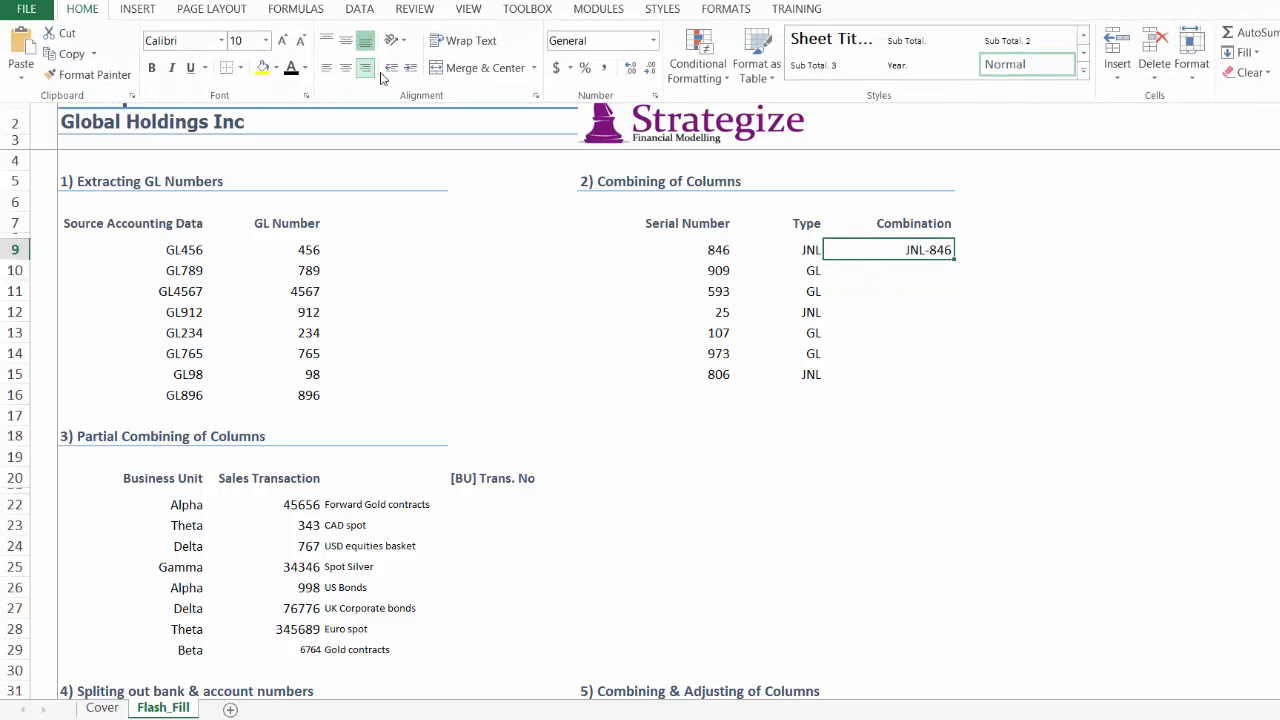
Step: Try Flash Fill on the Combination column, selecting all its changed cells, and undo the fill
{"action": "left_click", "coordinate": [362, 10]}
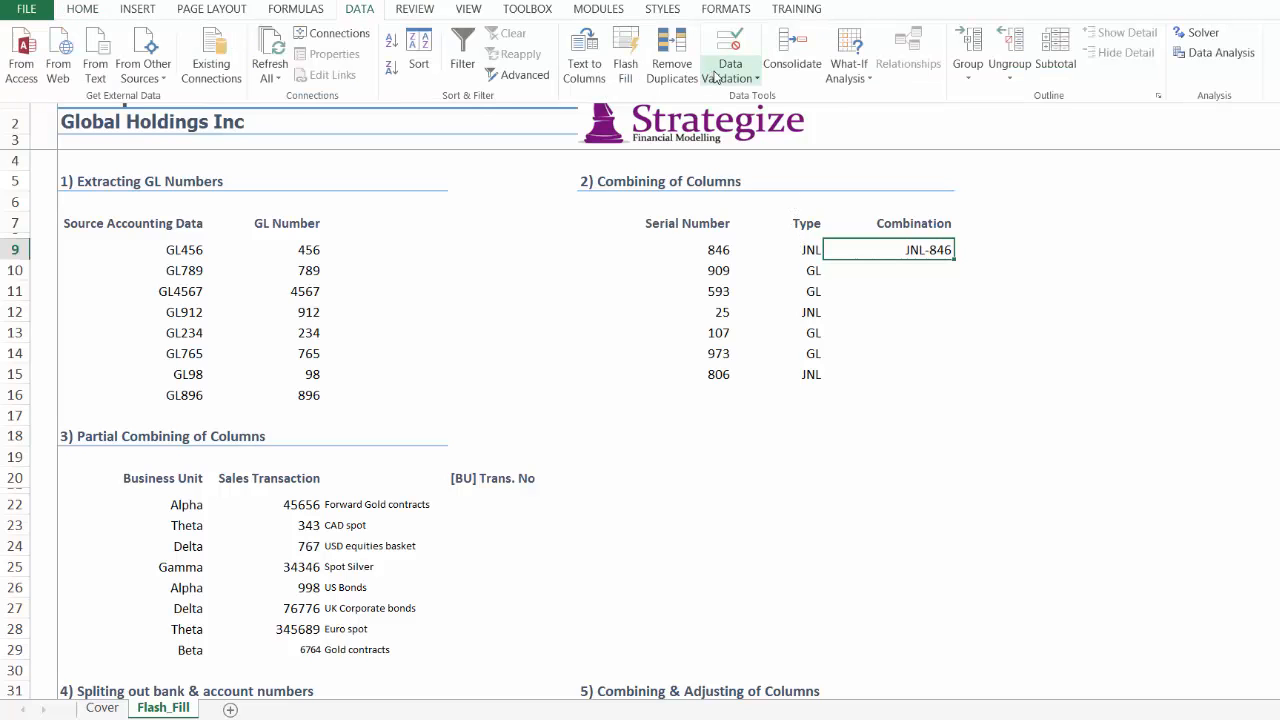
{"action": "left_click", "coordinate": [631, 50]}
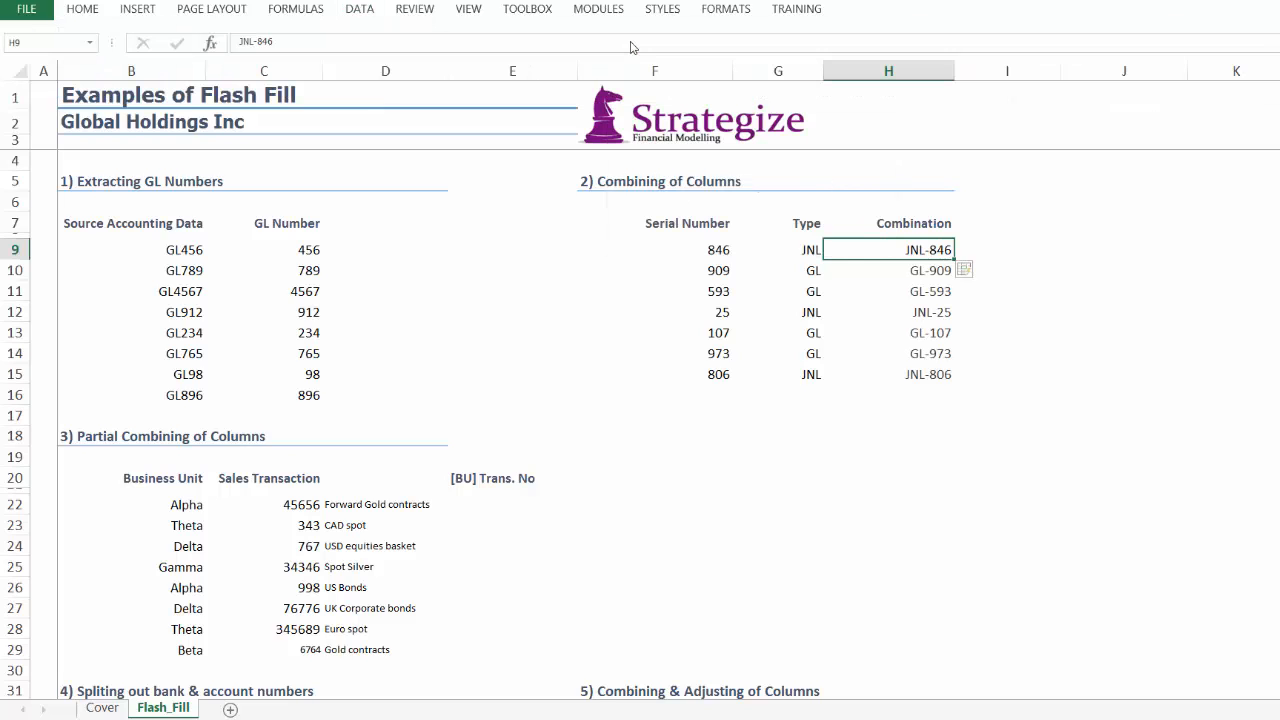
{"action": "left_click", "coordinate": [981, 272]}
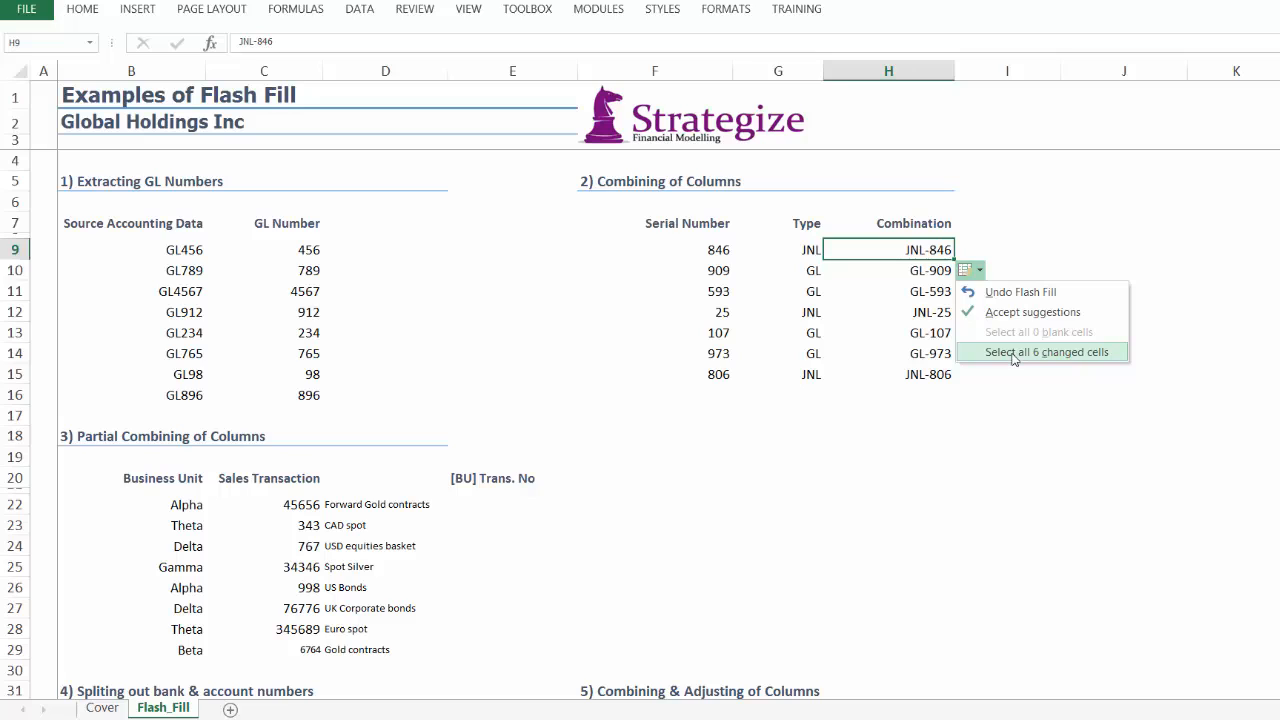
{"action": "left_click", "coordinate": [1013, 352]}
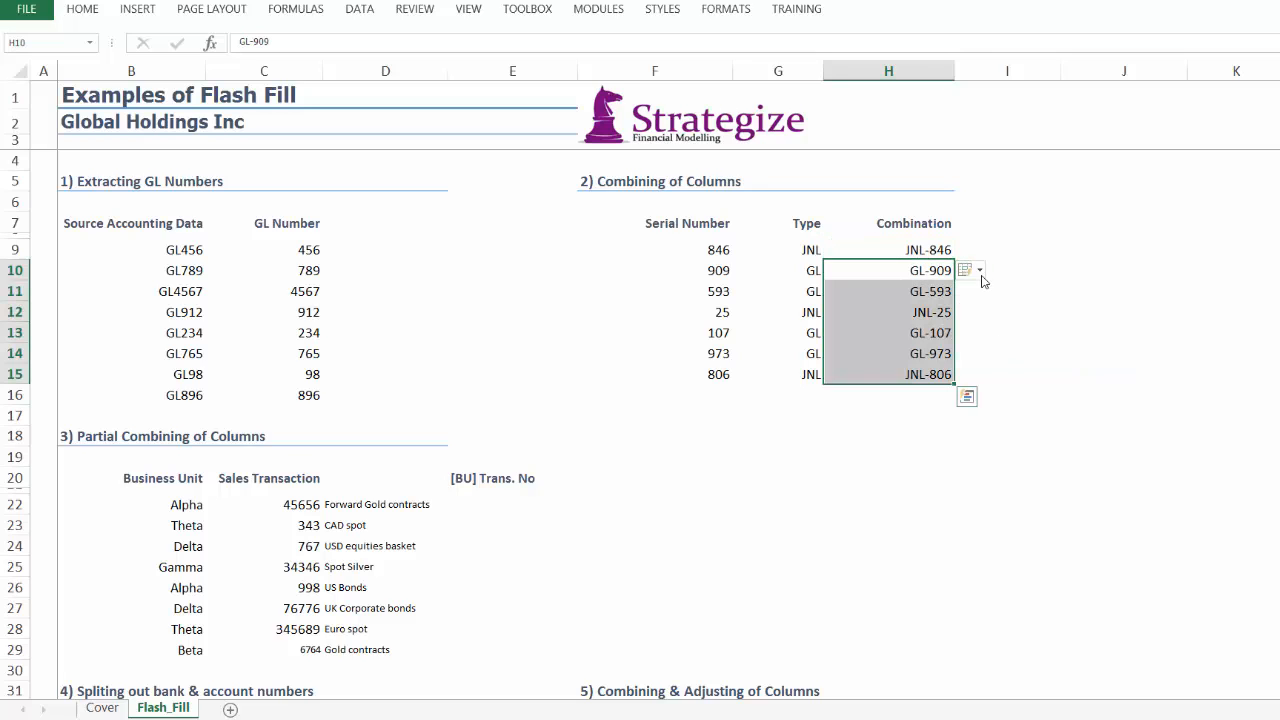
{"action": "left_click", "coordinate": [980, 272]}
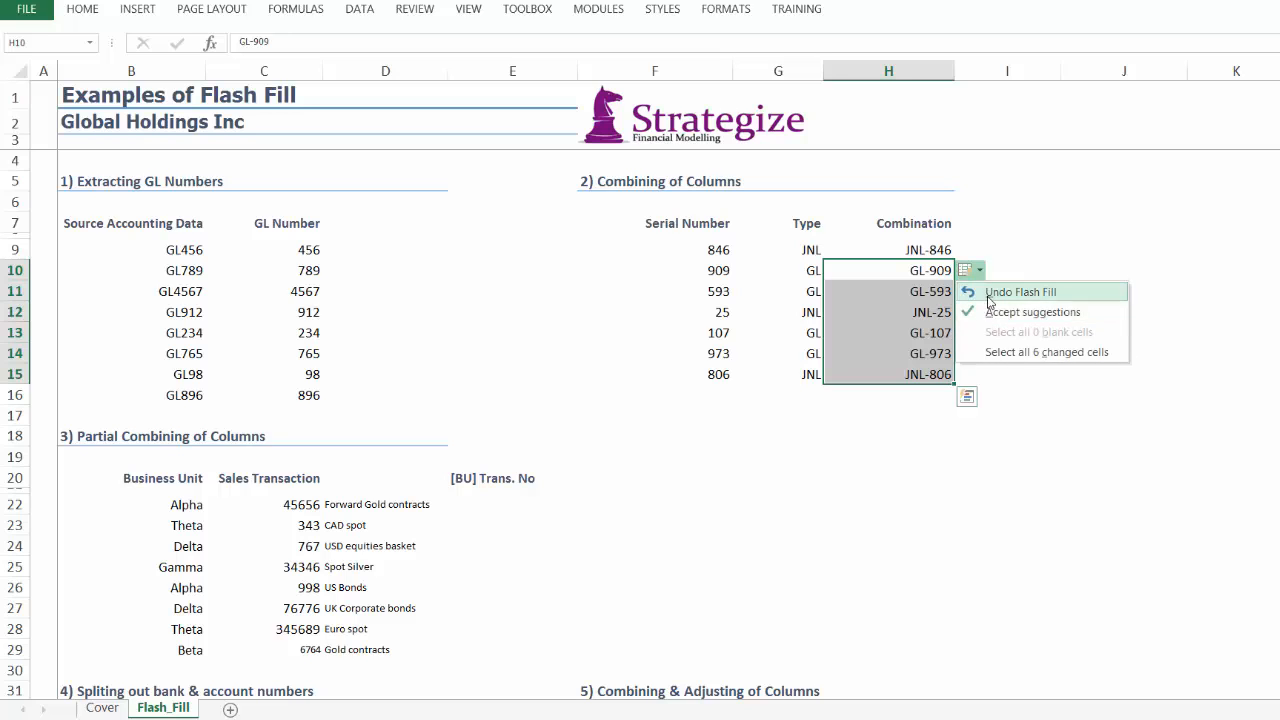
{"action": "left_click", "coordinate": [988, 298]}
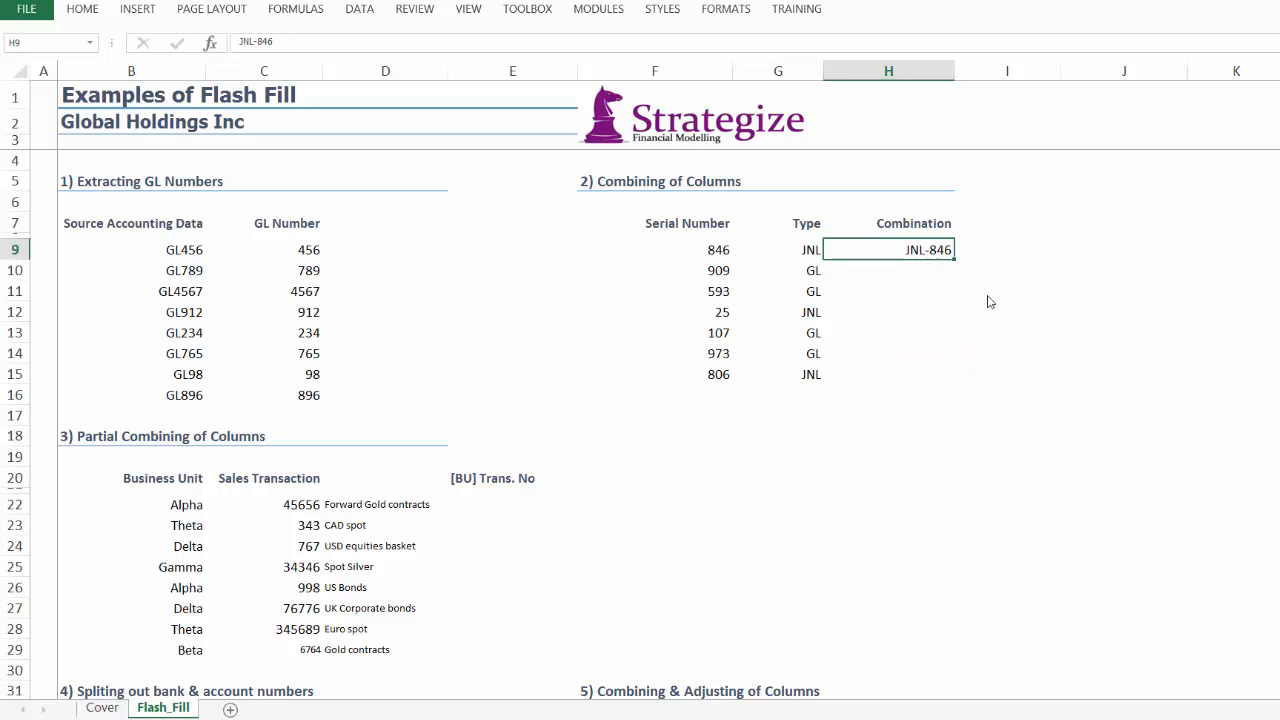
Step: Flash Fill the Combination column below H9, joining each row's type and serial number with a hyphen
{"action": "left_click", "coordinate": [359, 12]}
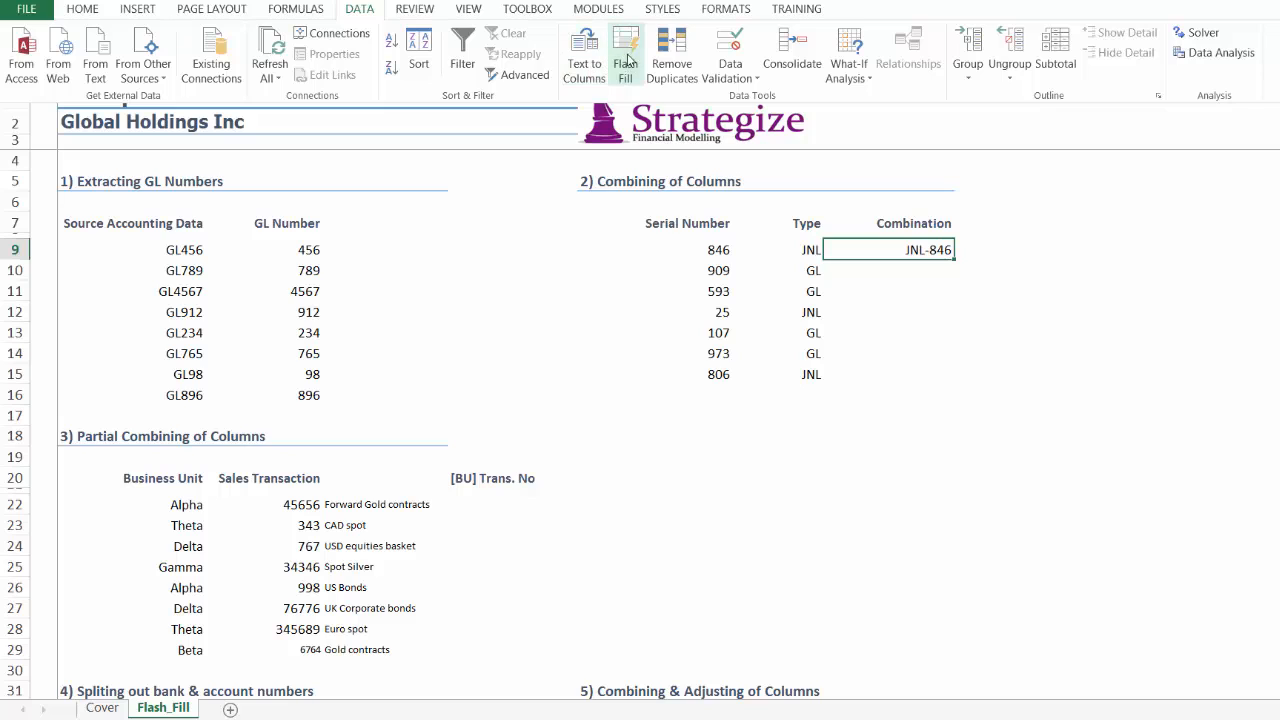
{"action": "left_click", "coordinate": [626, 45]}
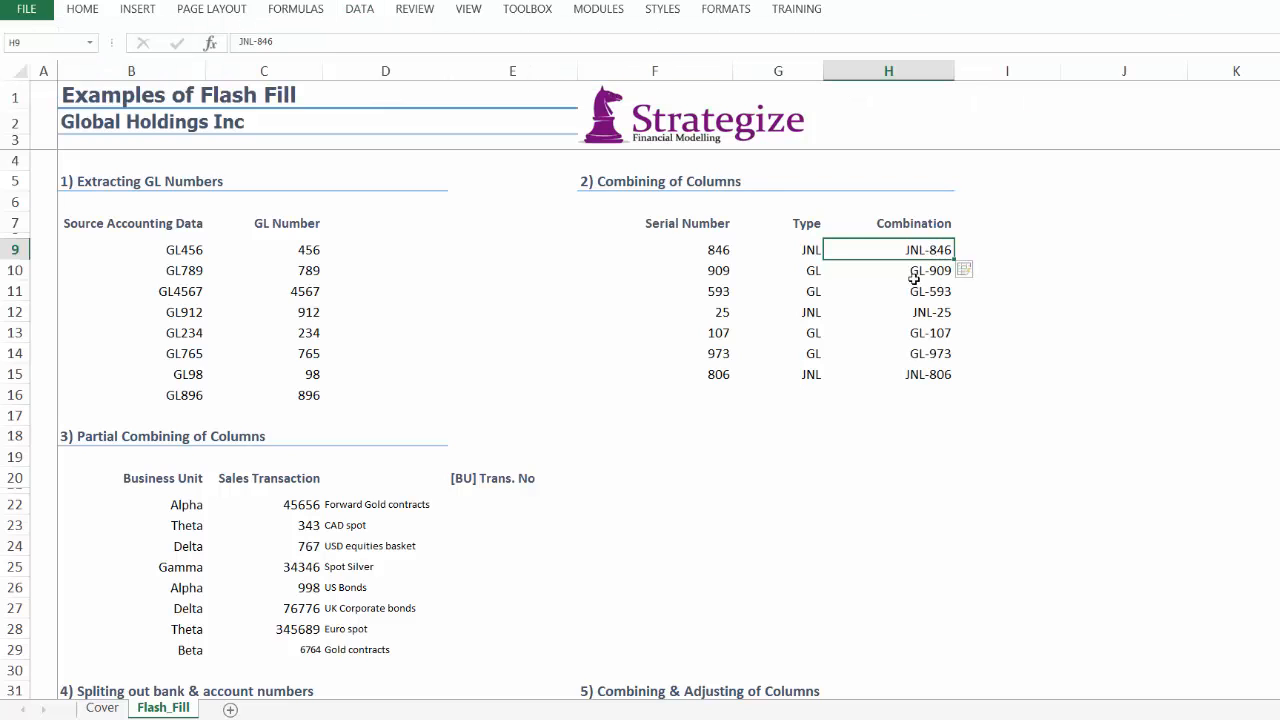
{"action": "left_click", "coordinate": [914, 273]}
{"action": "left_click", "coordinate": [797, 275]}
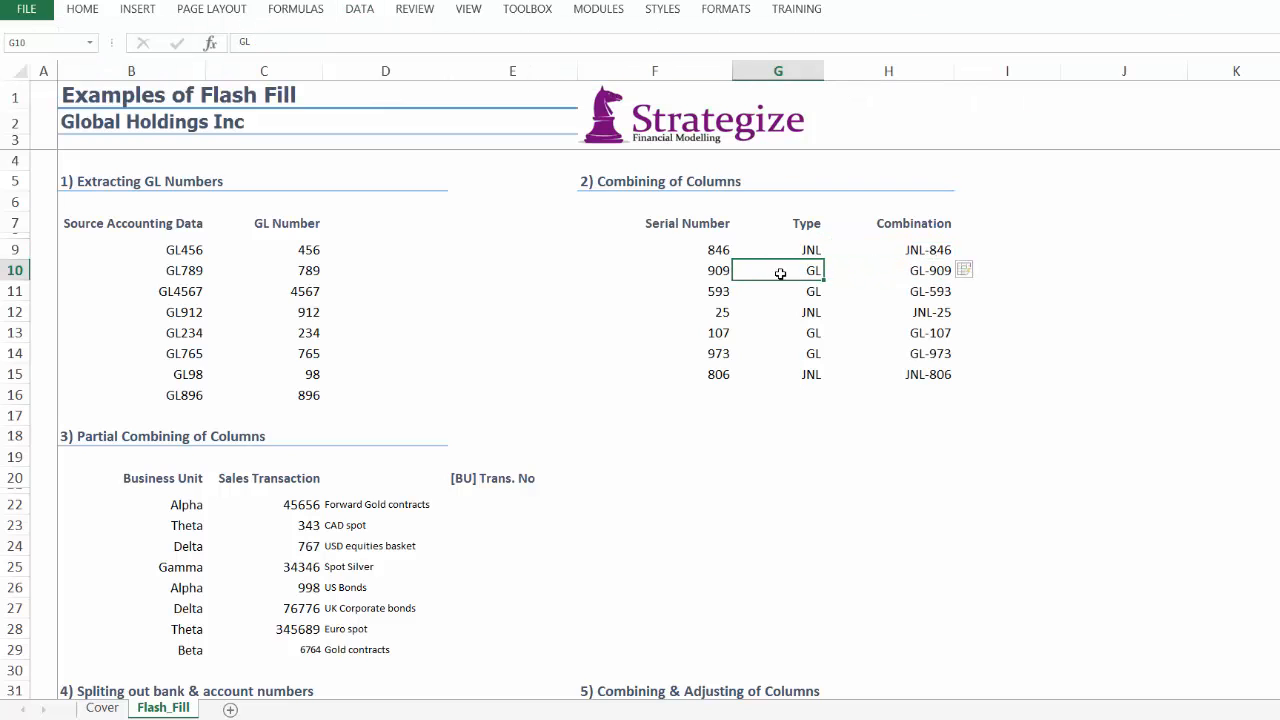
{"action": "left_click", "coordinate": [692, 277]}
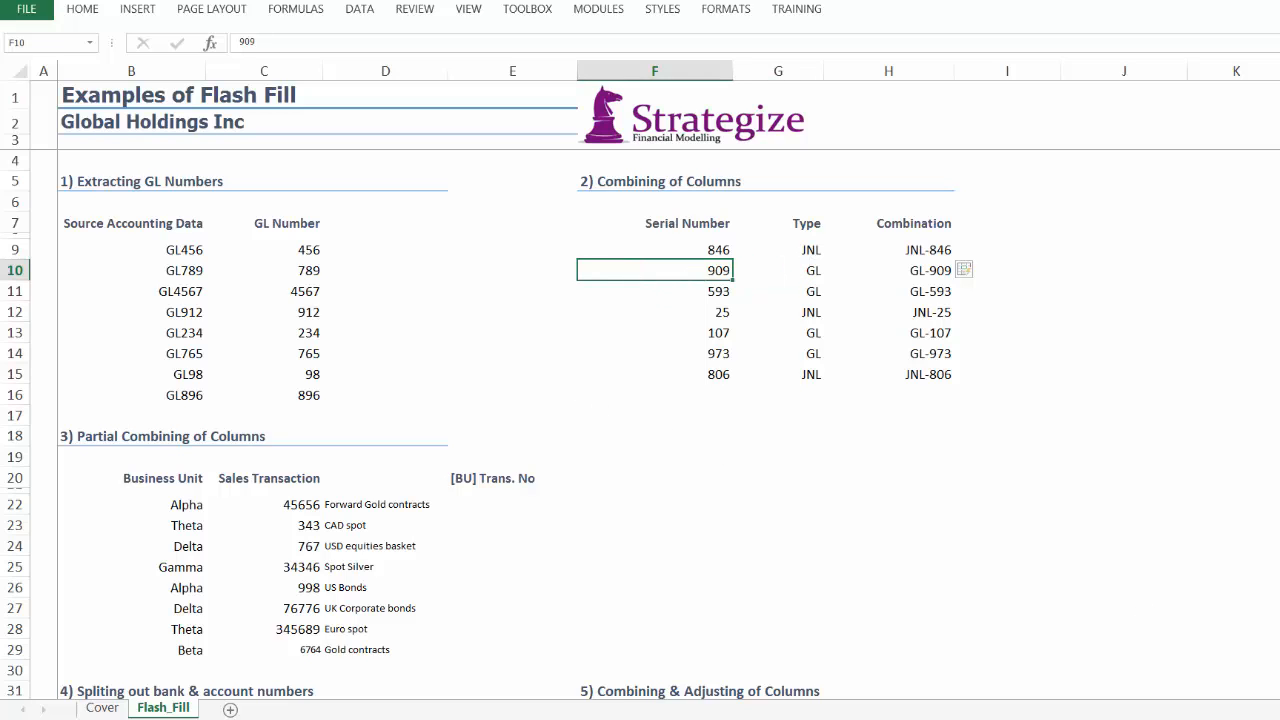
Step: Enter [alp]45656 in cell E22 as the first [BU] Trans. No example for the partial column combination
{"action": "scroll", "coordinate": [480, 430], "scroll_direction": "down", "scroll_amount": 1}
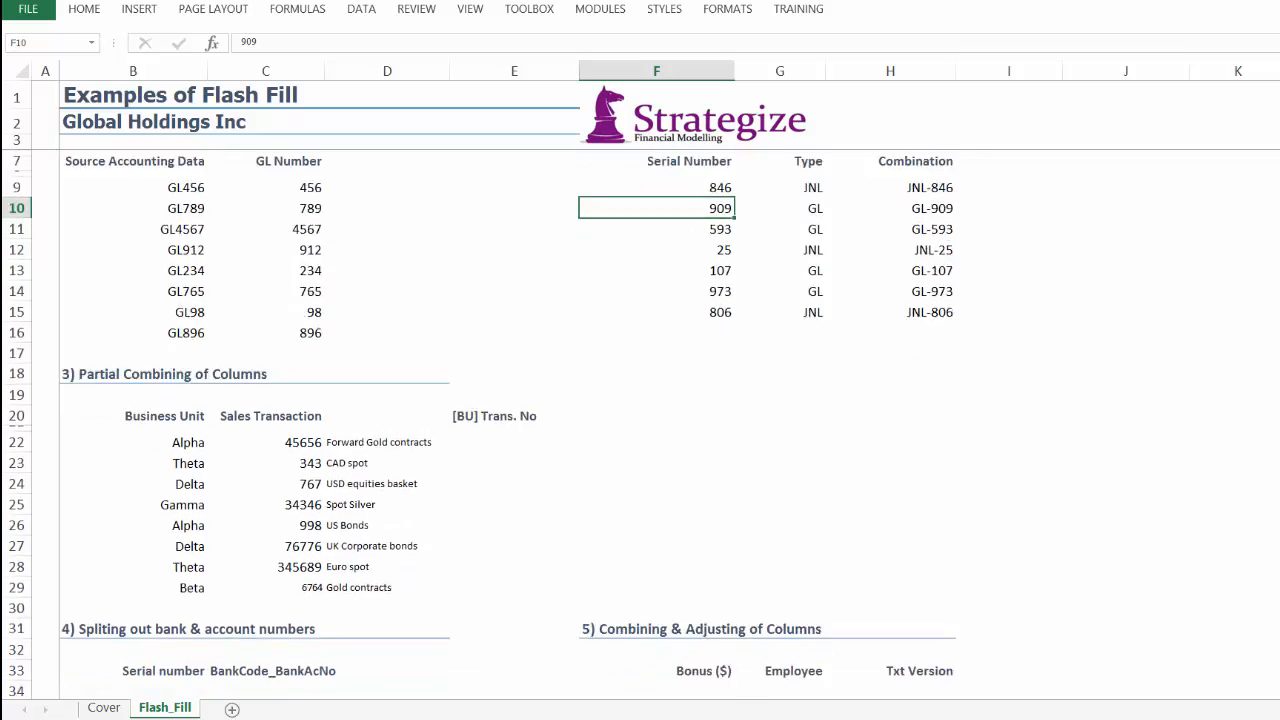
{"action": "scroll", "coordinate": [480, 430], "scroll_direction": "down", "scroll_amount": 4}
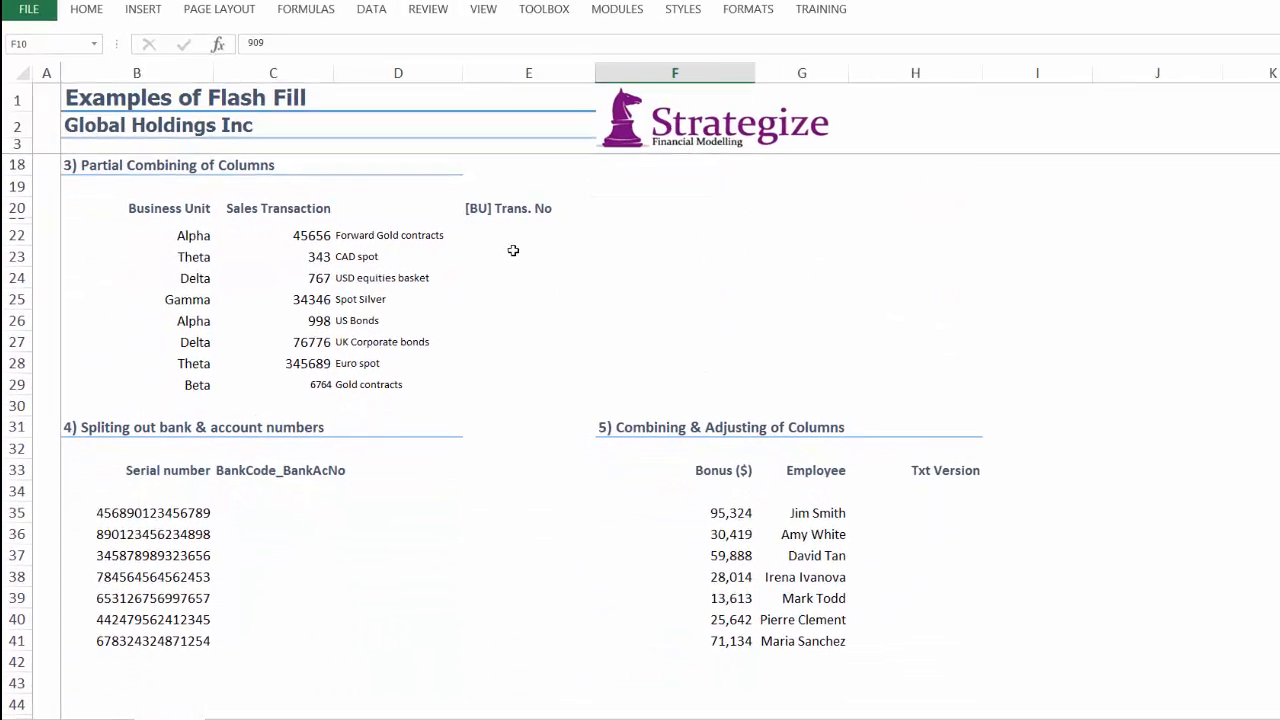
{"action": "left_click", "coordinate": [493, 228]}
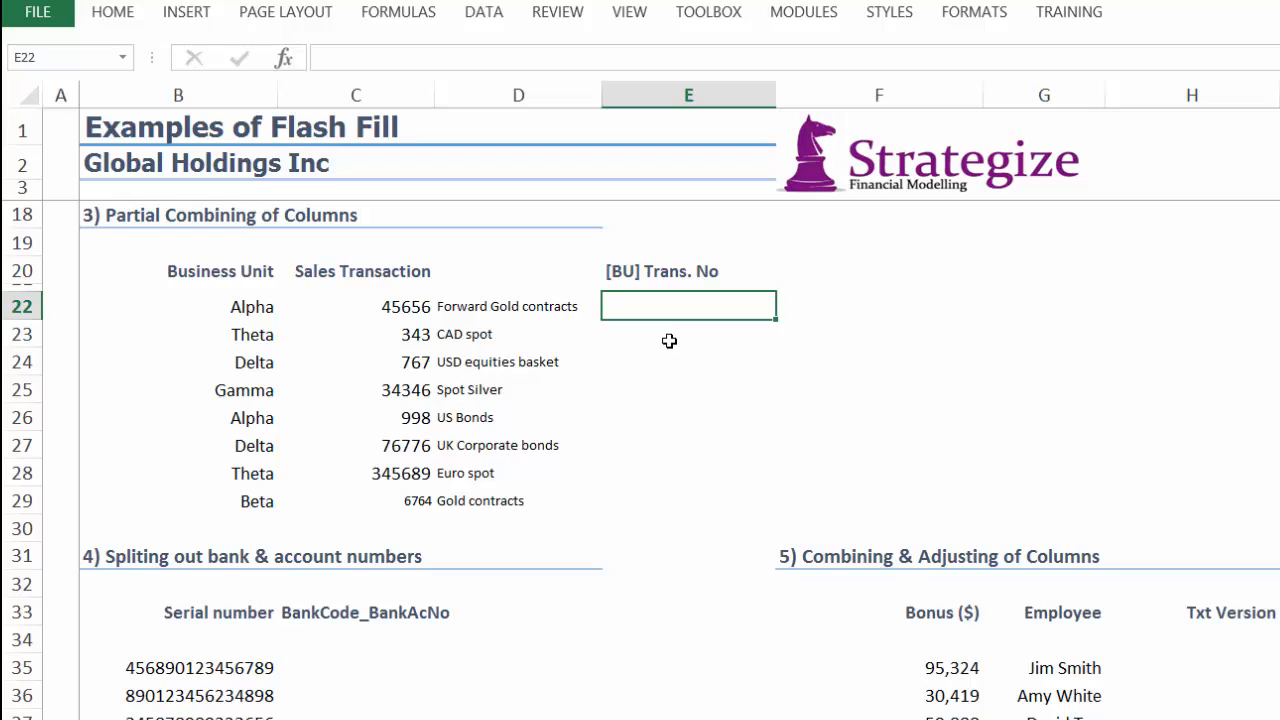
{"action": "type", "text": "["}
{"action": "type", "text": "alp"}
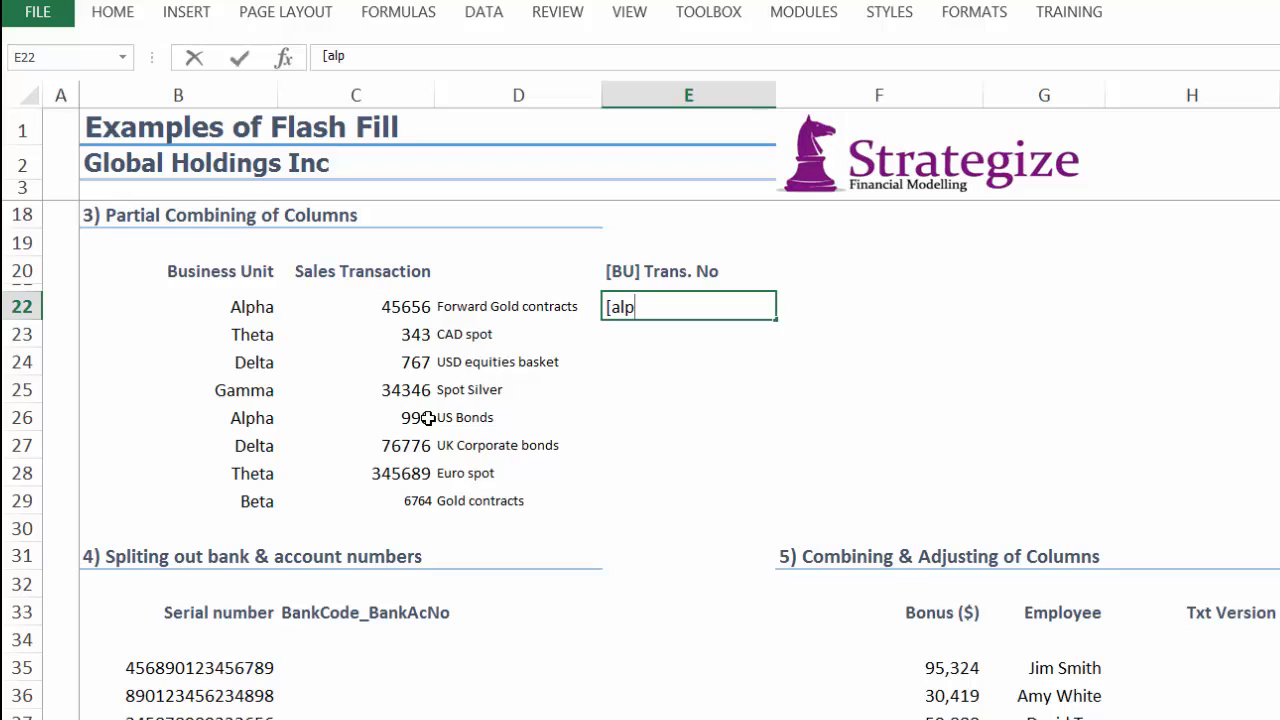
{"action": "type", "text": "]"}
{"action": "type", "text": "456"}
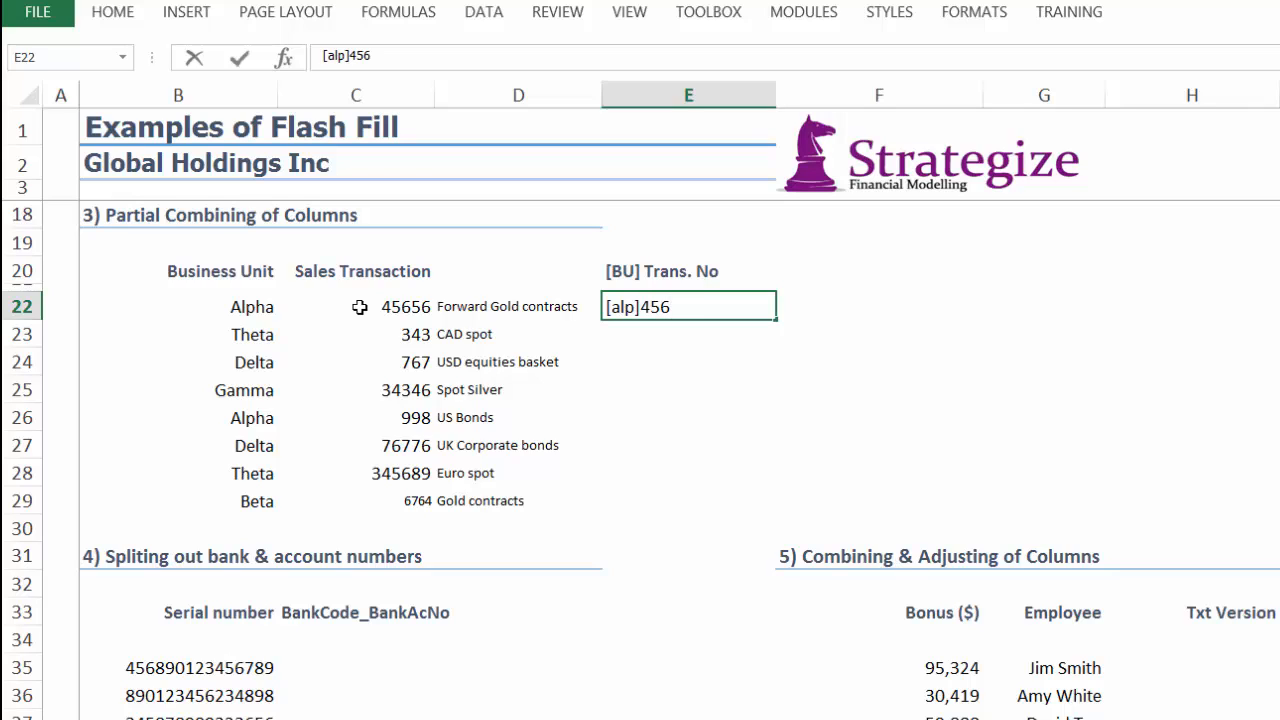
{"action": "type", "text": "56"}
{"action": "key", "text": "Return"}
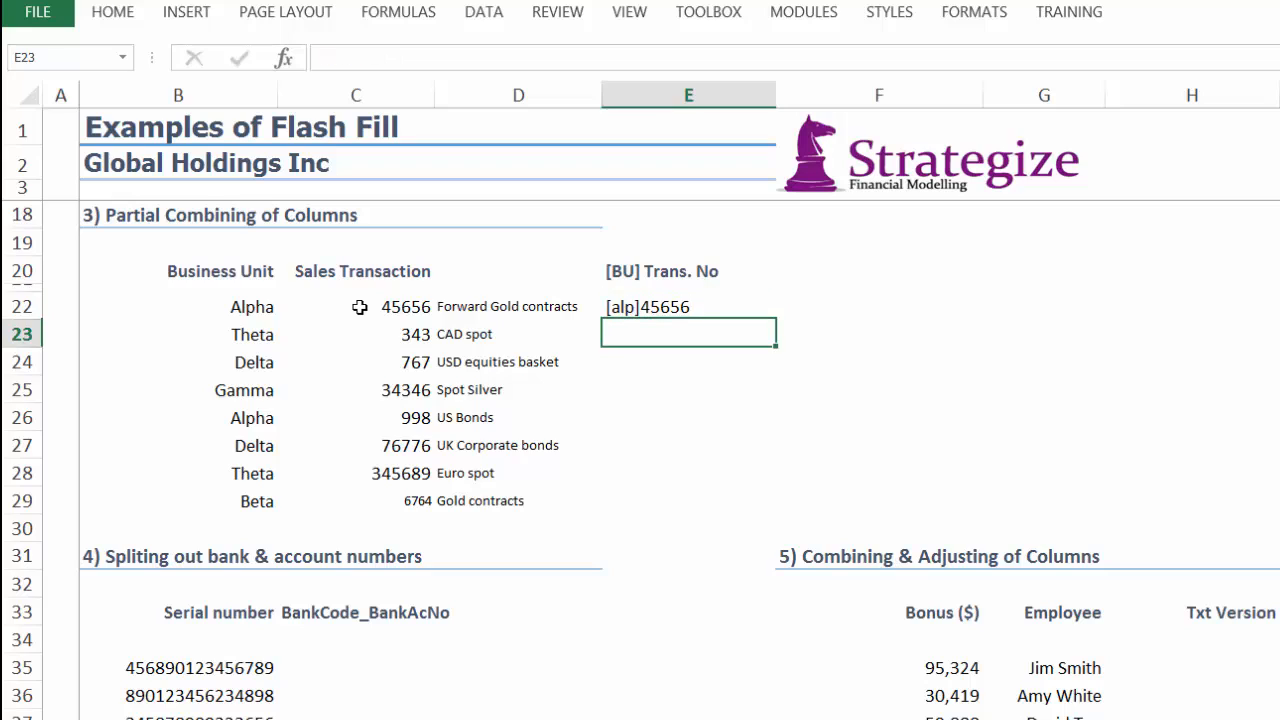
Step: Flash Fill the [BU] Trans. No column below E22 from the bracketed business-unit prefix and transaction number example
{"action": "key", "text": "Up"}
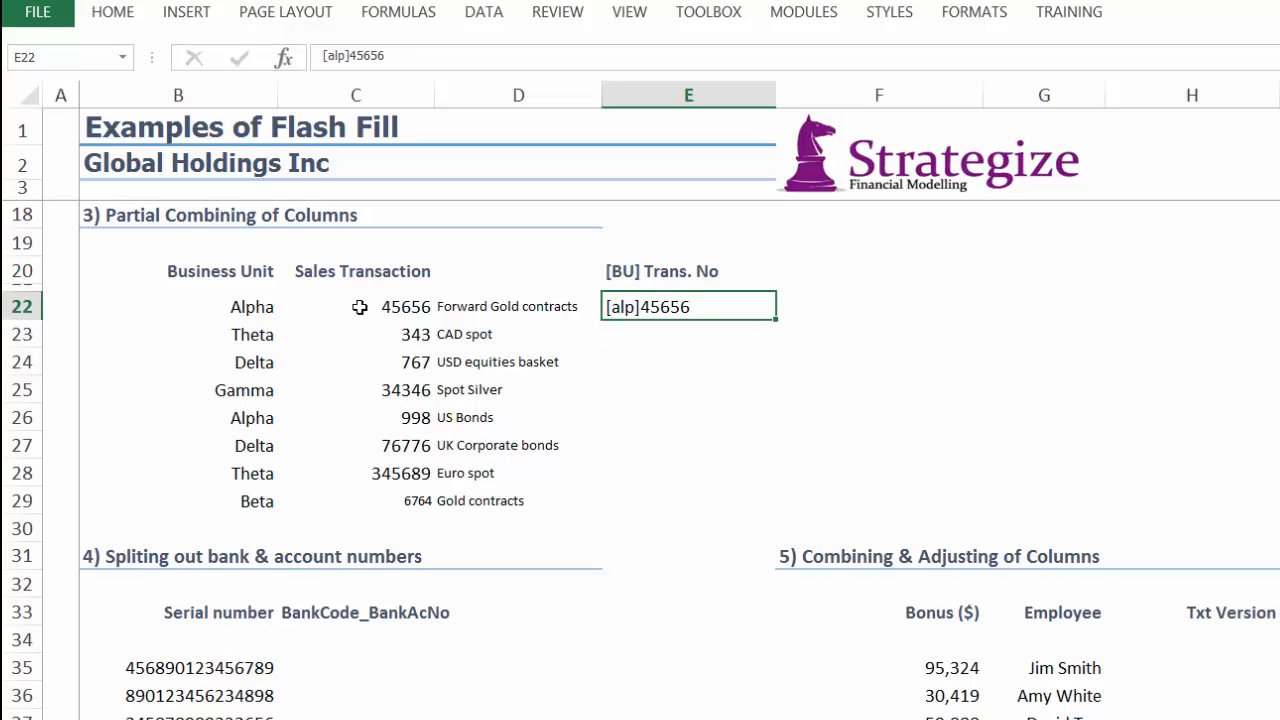
{"action": "left_click", "coordinate": [491, 27]}
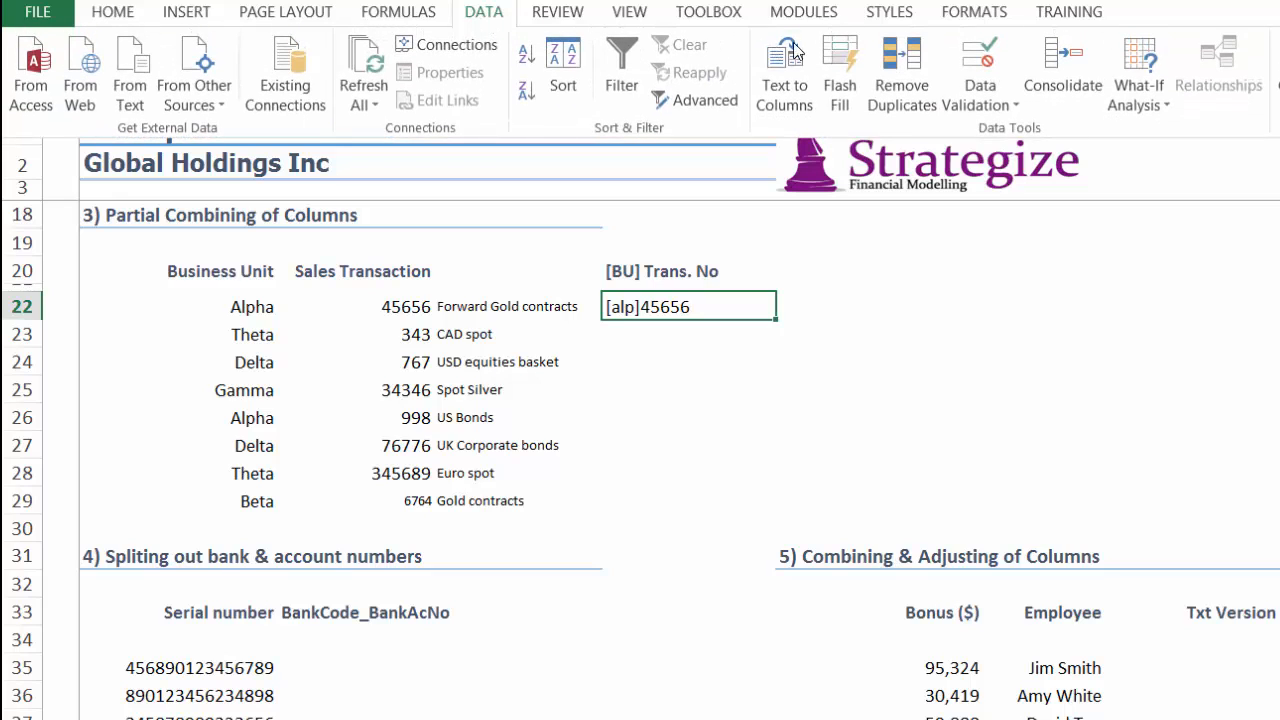
{"action": "left_click", "coordinate": [839, 51]}
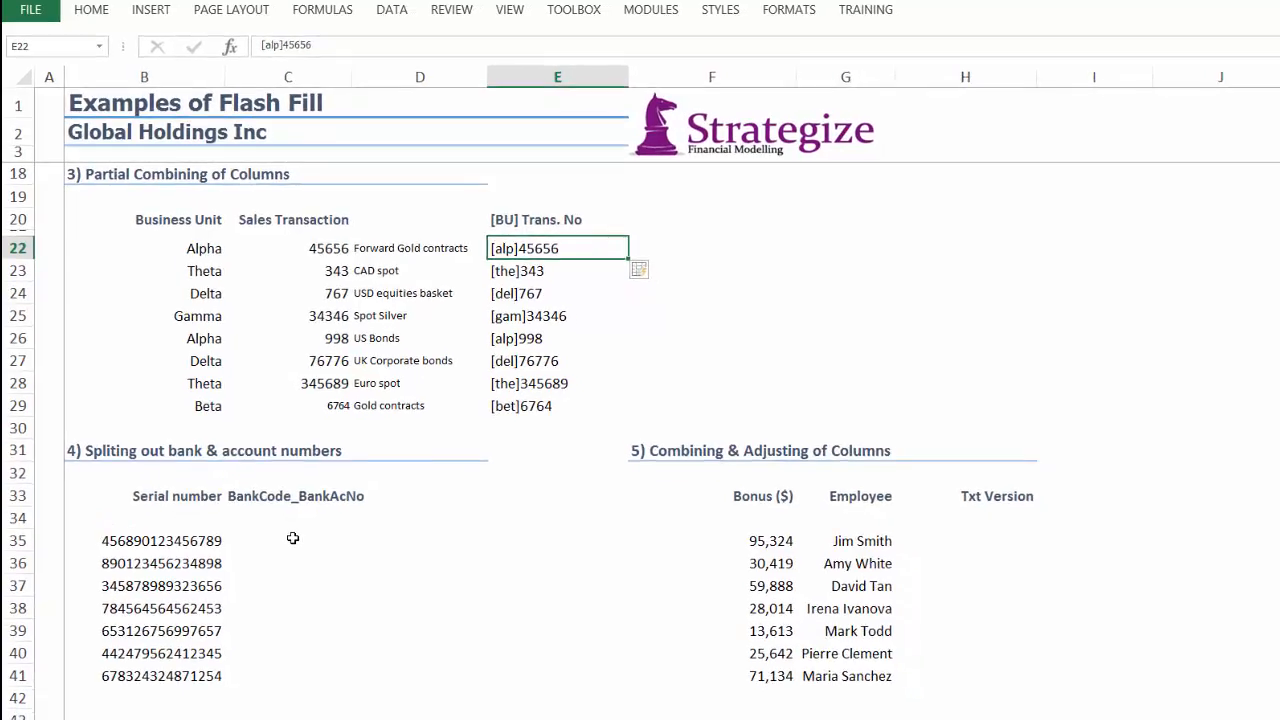
Step: Enter the first BankCode_BankAcNo example in C35, splitting B35's serial number into three digits, hyphen, three digits, underscore and the remaining nine digits
{"action": "left_click", "coordinate": [308, 566]}
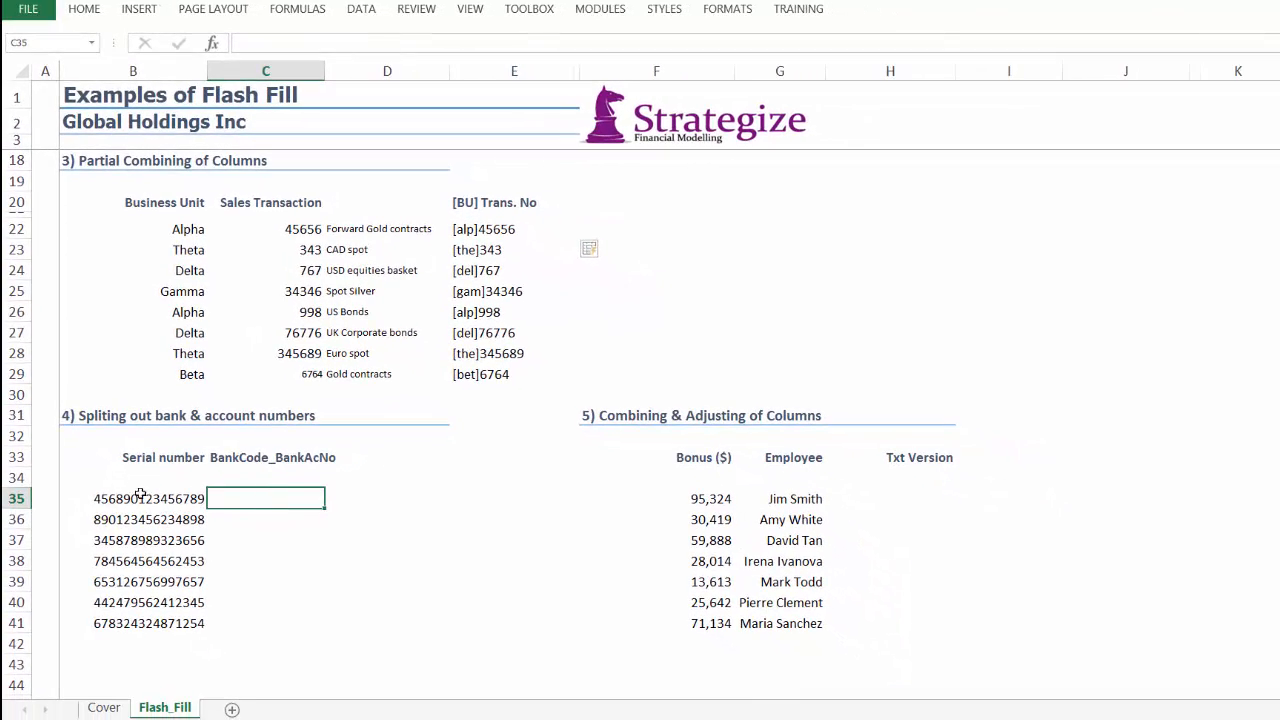
{"action": "left_click_drag", "start_coordinate": [143, 498], "coordinate": [150, 622]}
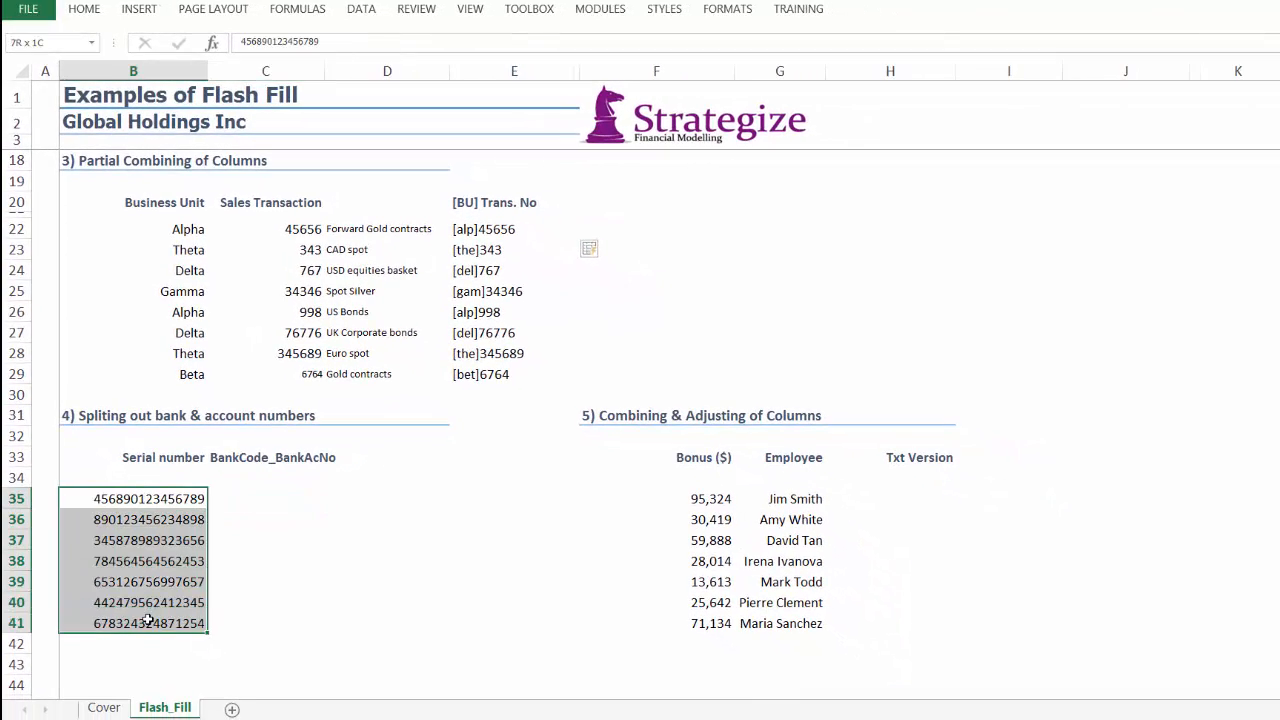
{"action": "left_click", "coordinate": [228, 453]}
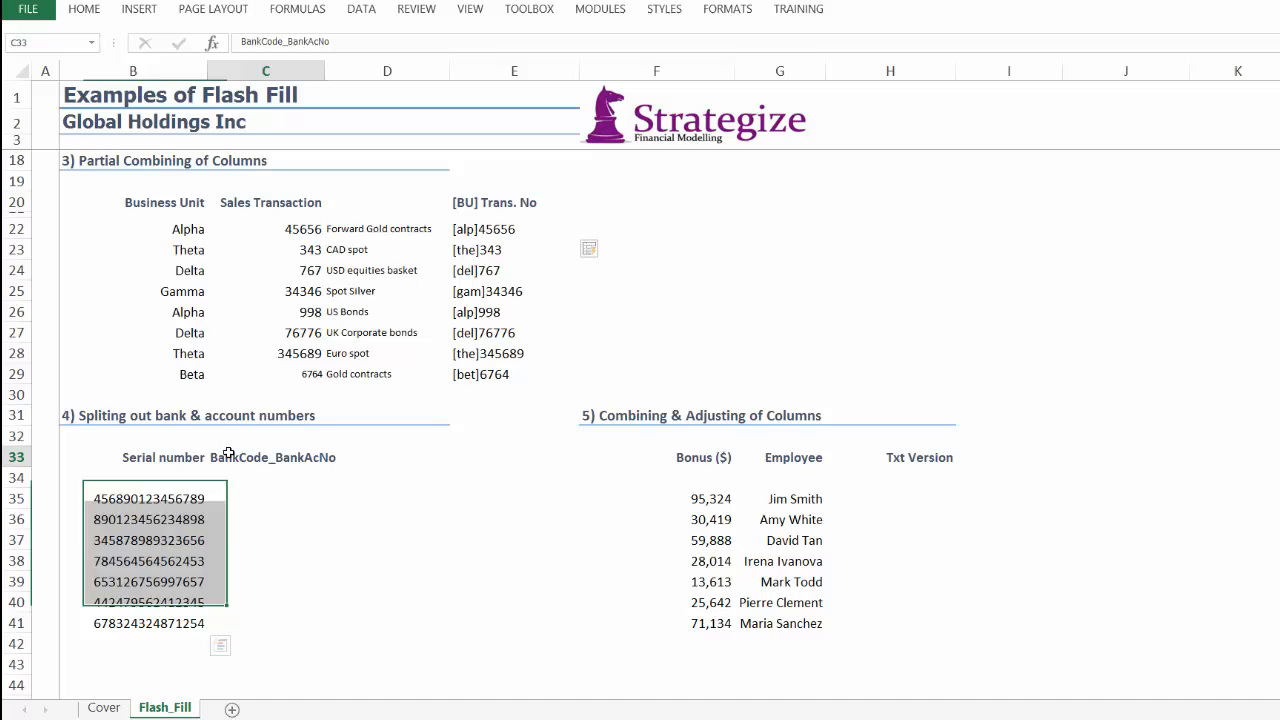
{"action": "left_click", "coordinate": [268, 497]}
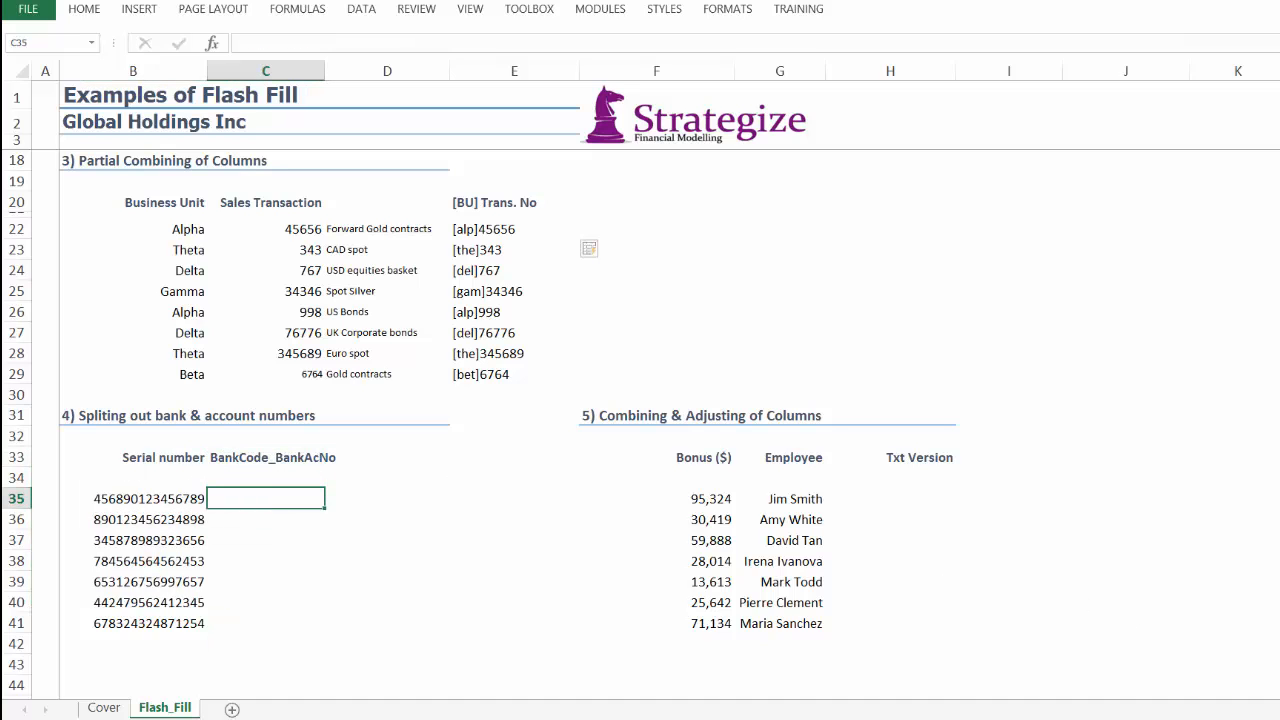
{"action": "scroll", "coordinate": [510, 390], "scroll_direction": "down", "scroll_amount": 3}
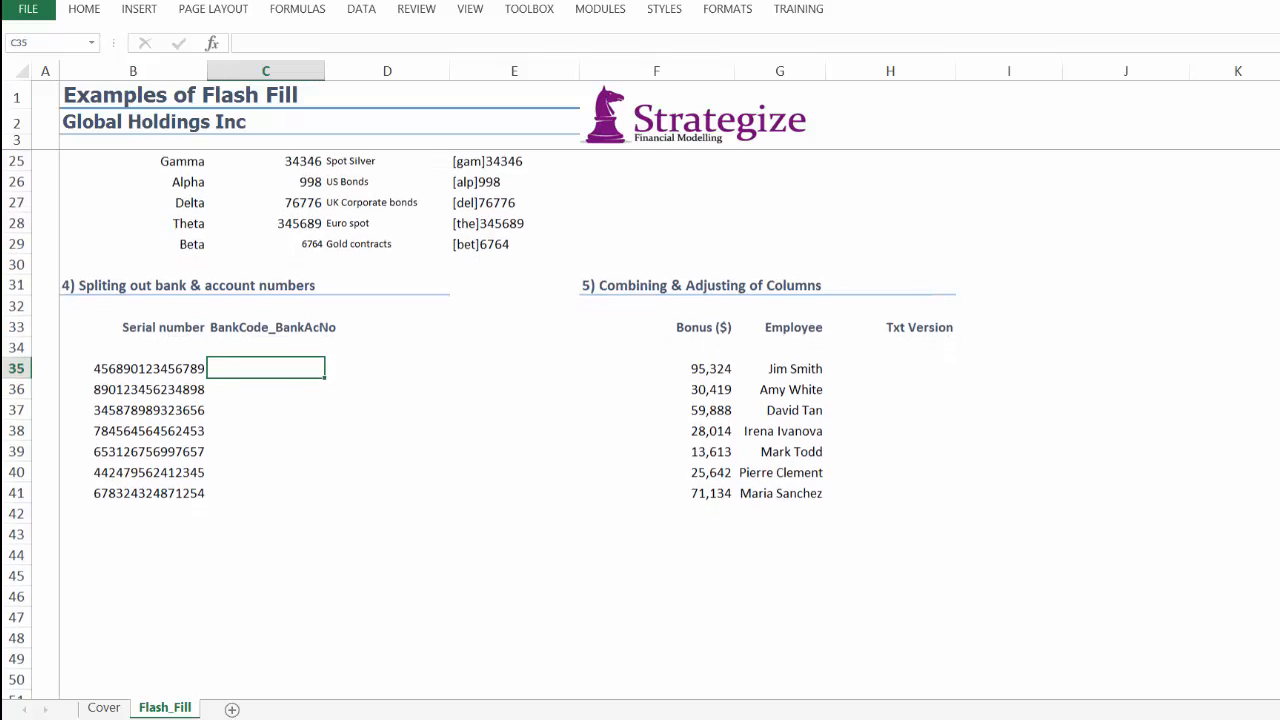
{"action": "scroll", "coordinate": [1009, 519], "scroll_direction": "down", "scroll_amount": 2}
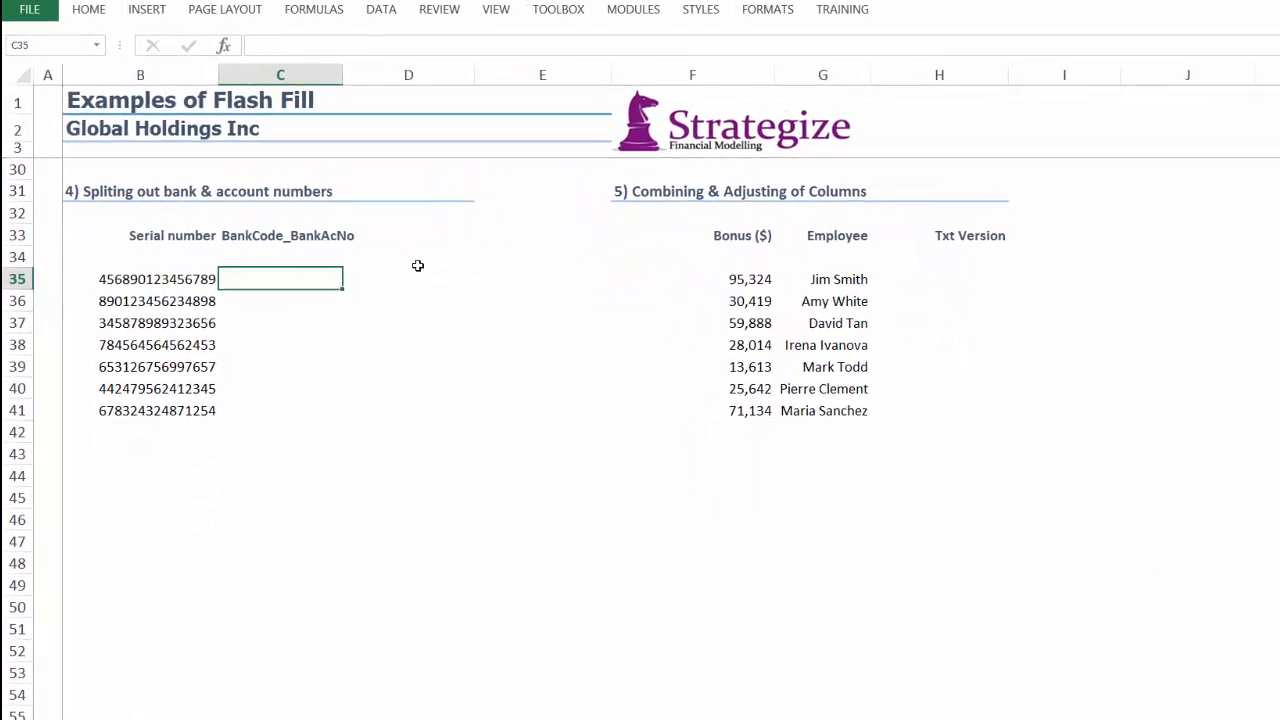
{"action": "type", "text": "456"}
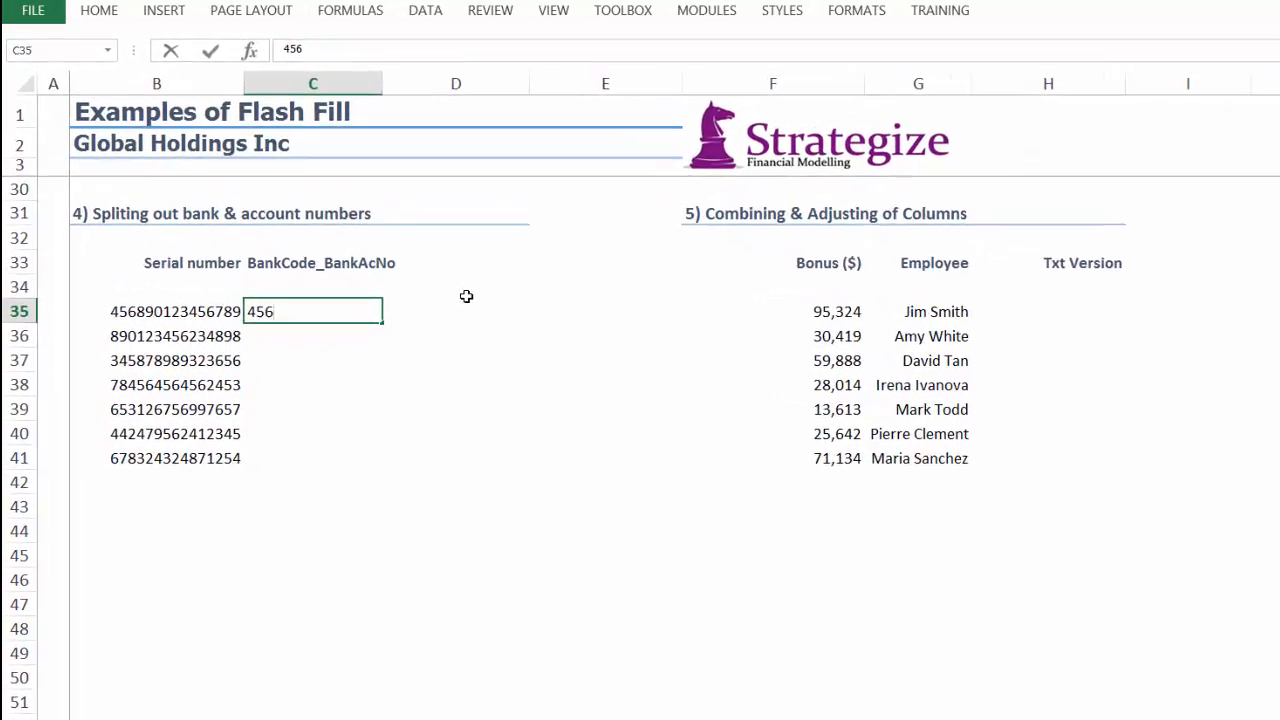
{"action": "type", "text": "-890_"}
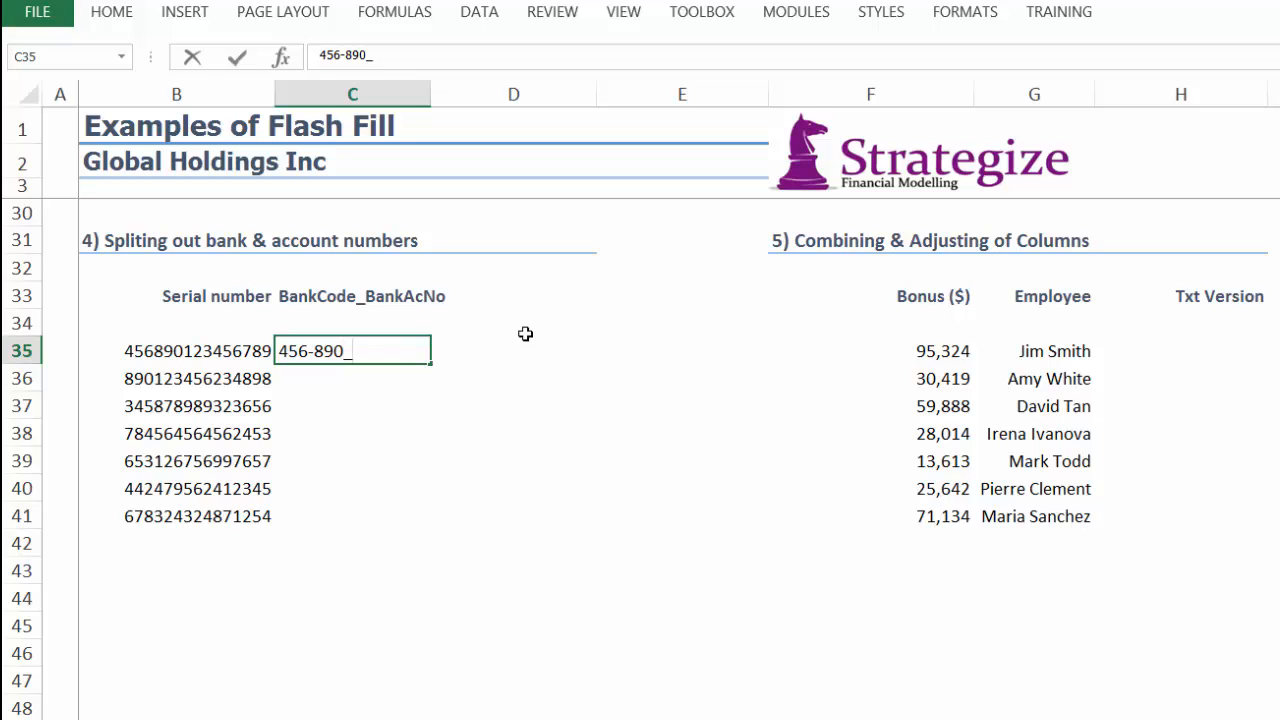
{"action": "type", "text": "123456"}
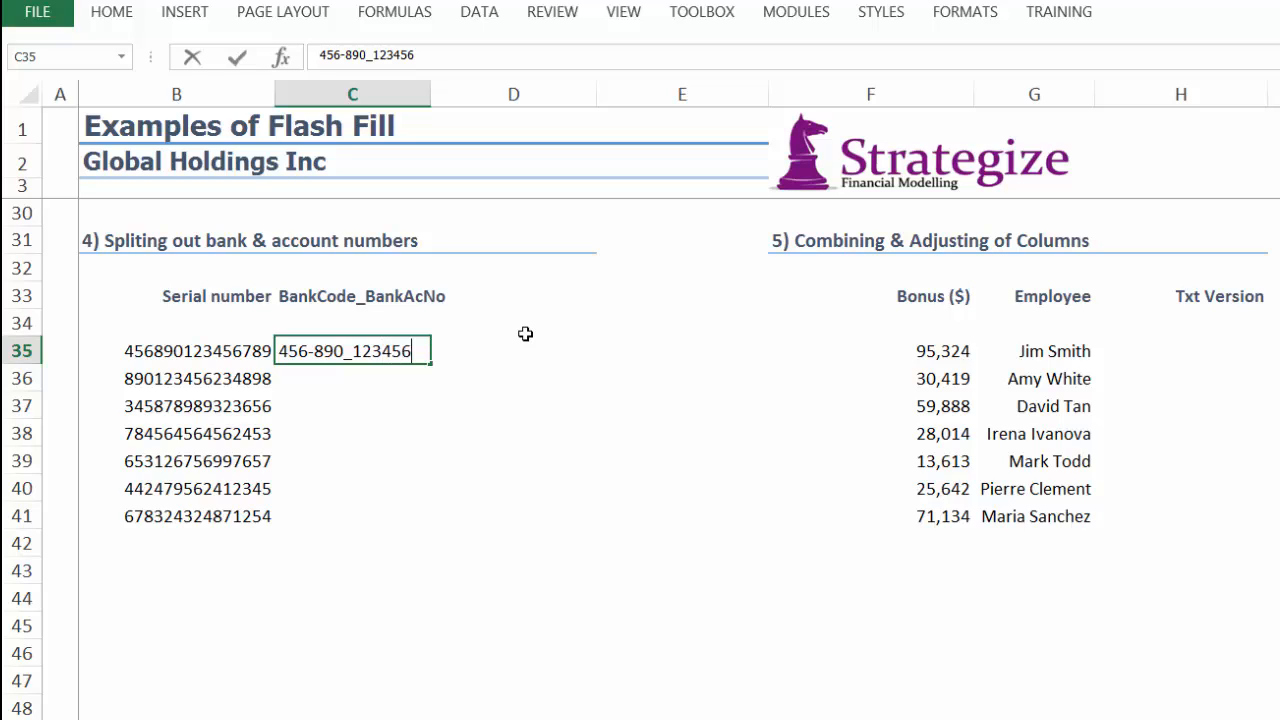
{"action": "type", "text": "789"}
{"action": "key", "text": "Return"}
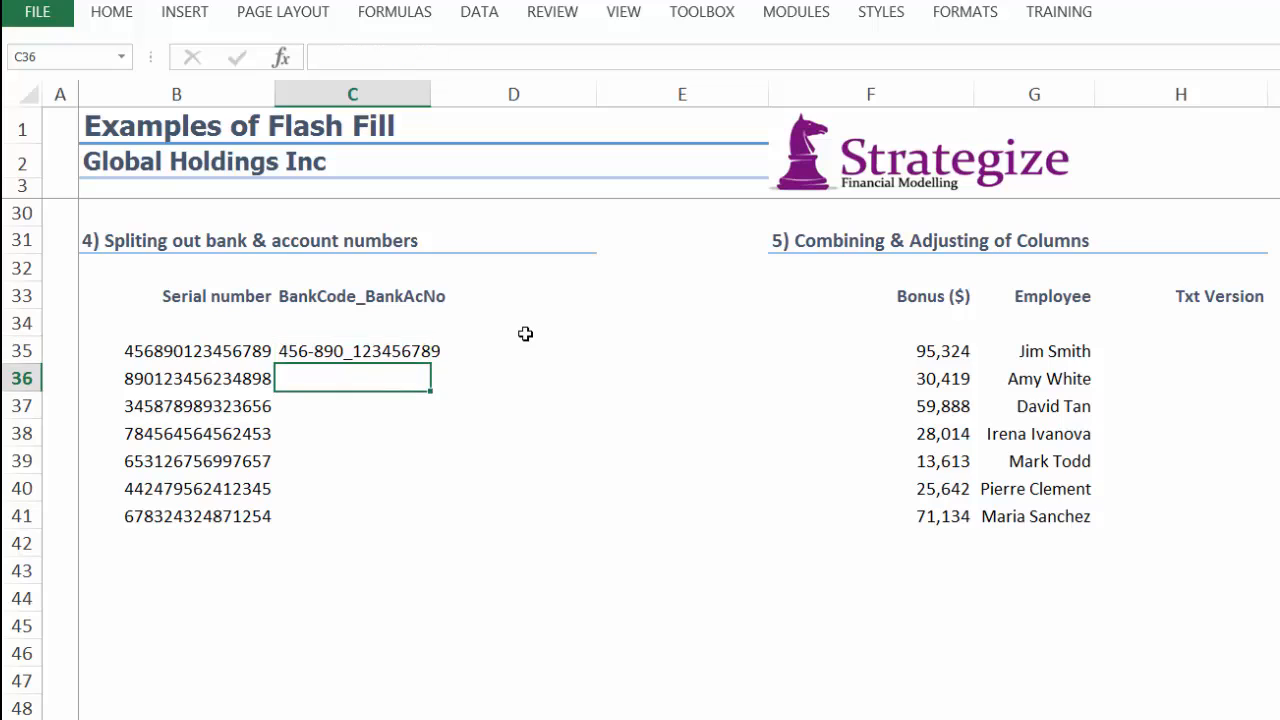
Step: Flash Fill the BankCode_BankAcNo column below C35 and accept the suggestions
{"action": "key", "text": "Up"}
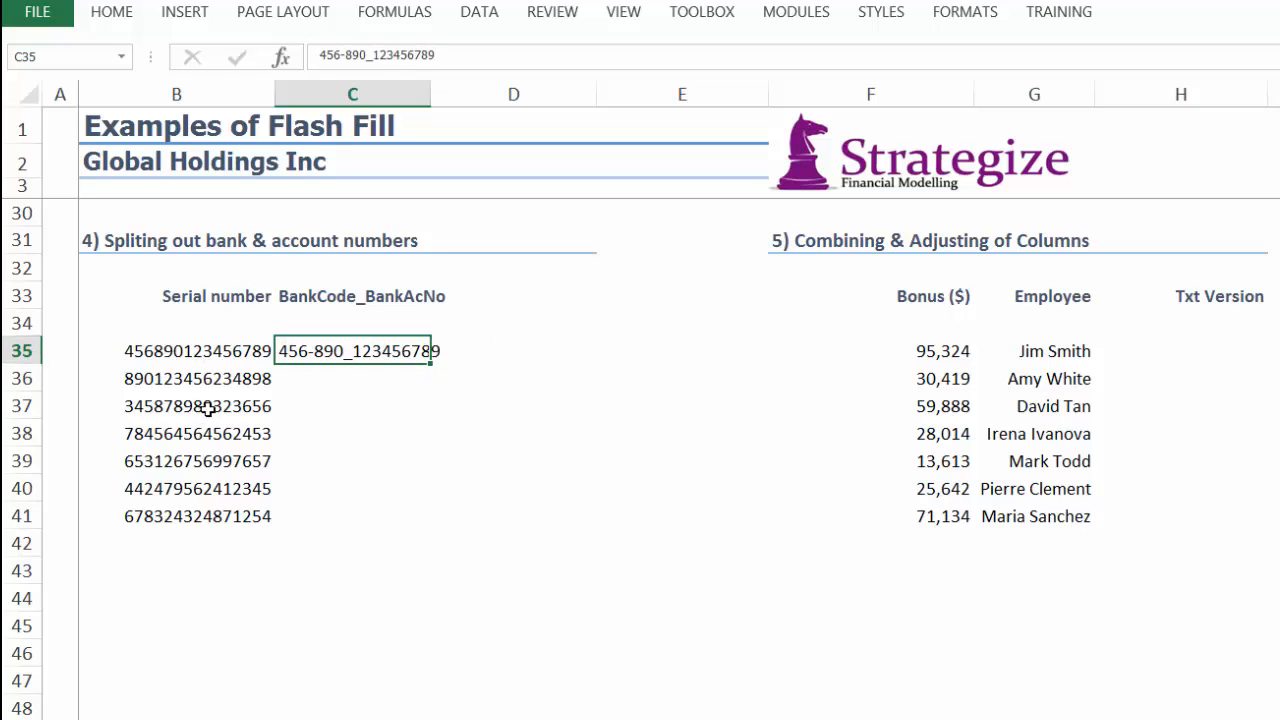
{"action": "left_click", "coordinate": [477, 14]}
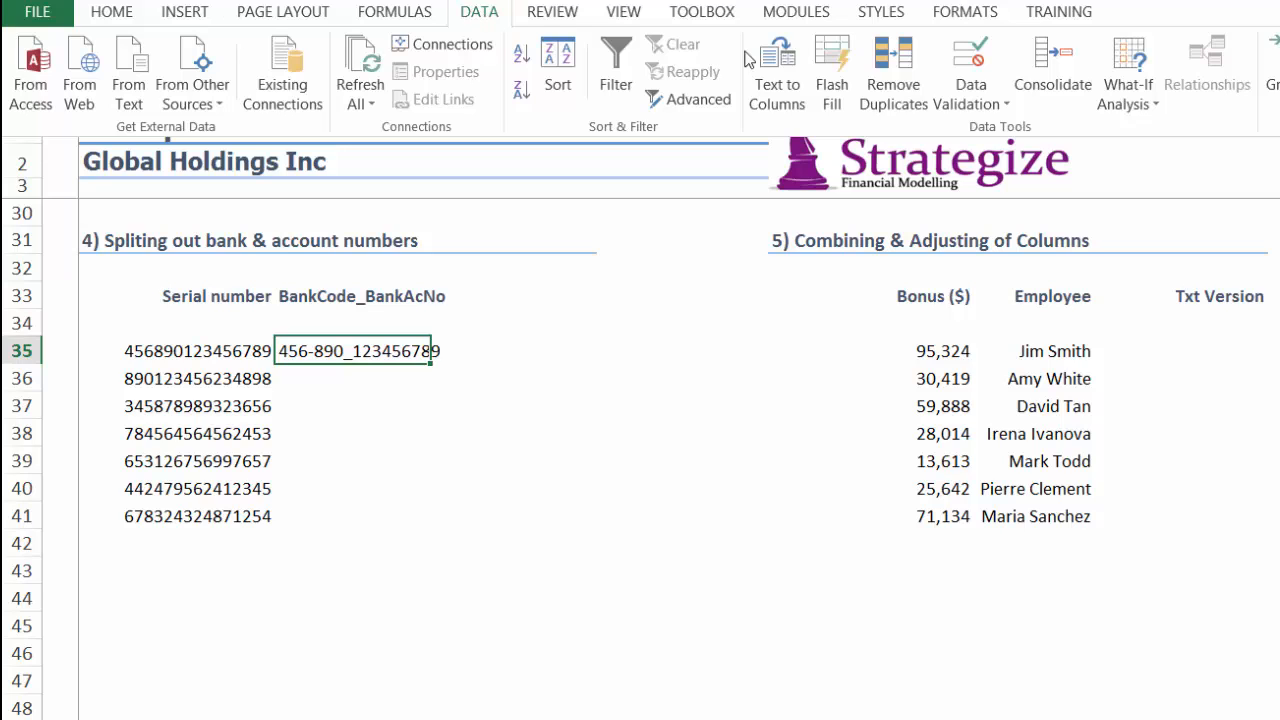
{"action": "left_click", "coordinate": [840, 56]}
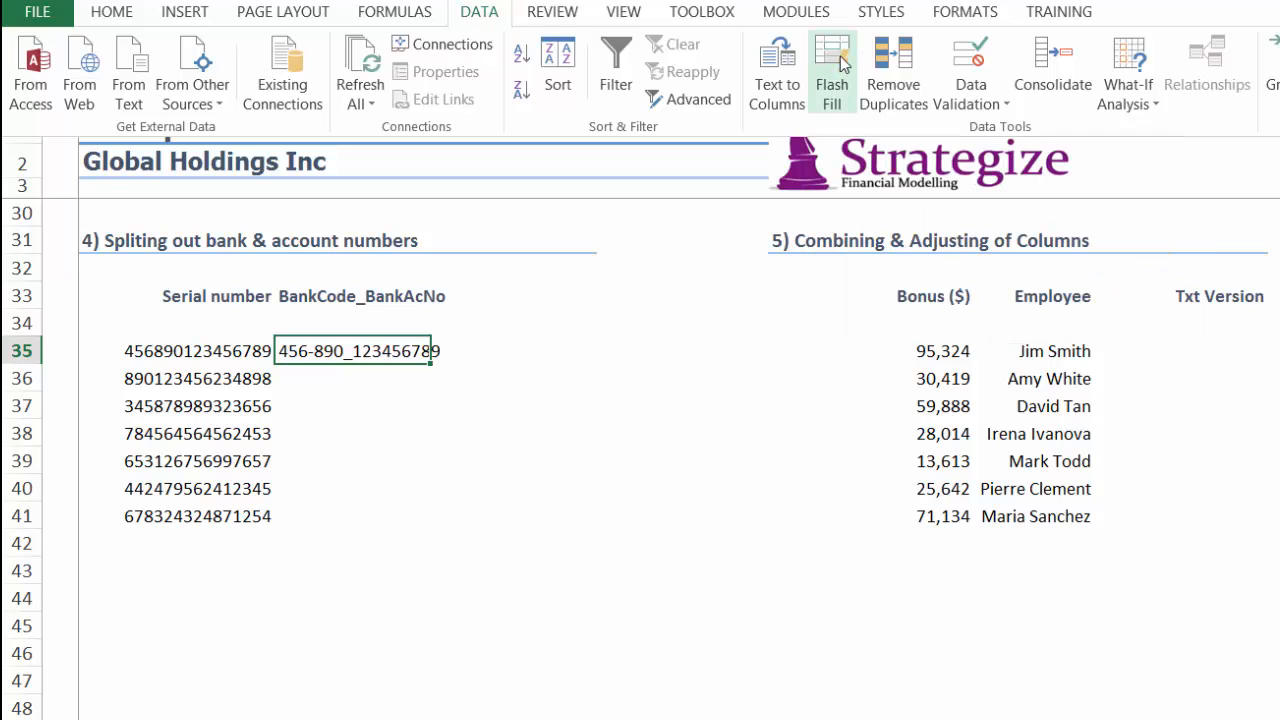
{"action": "left_click", "coordinate": [343, 408]}
{"action": "left_click", "coordinate": [326, 440]}
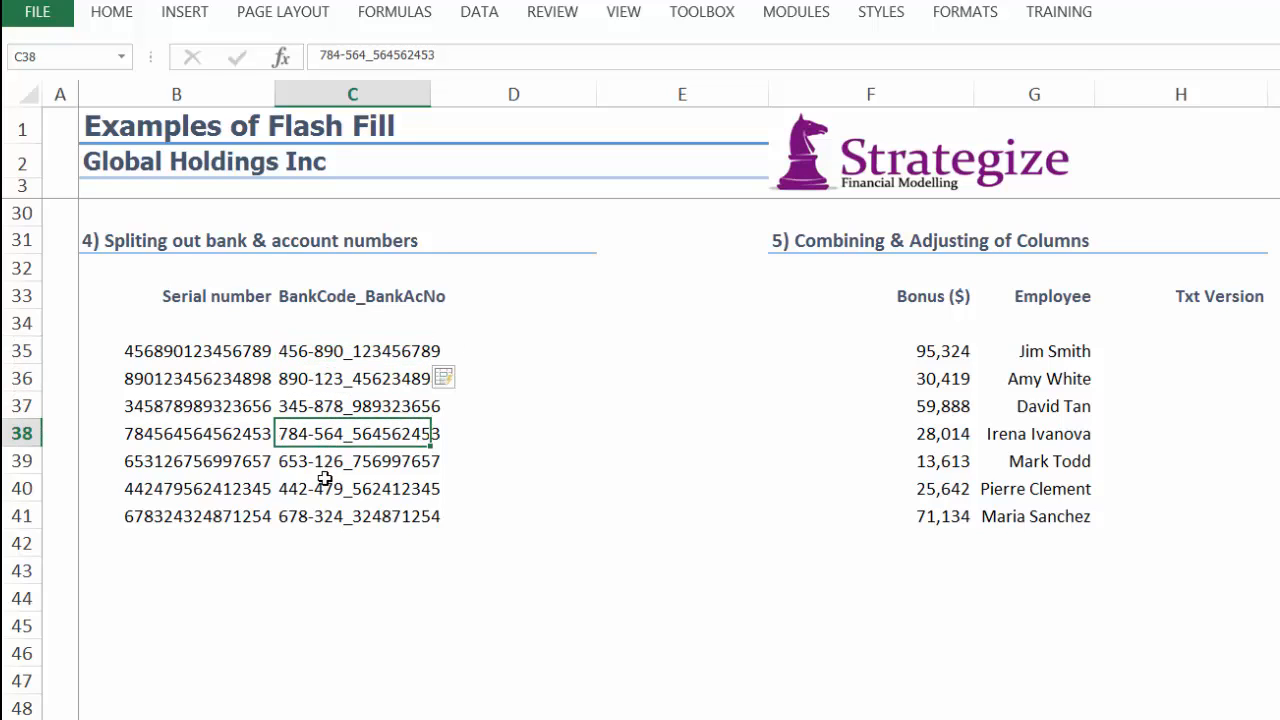
{"action": "left_click", "coordinate": [327, 487]}
{"action": "left_click", "coordinate": [126, 489]}
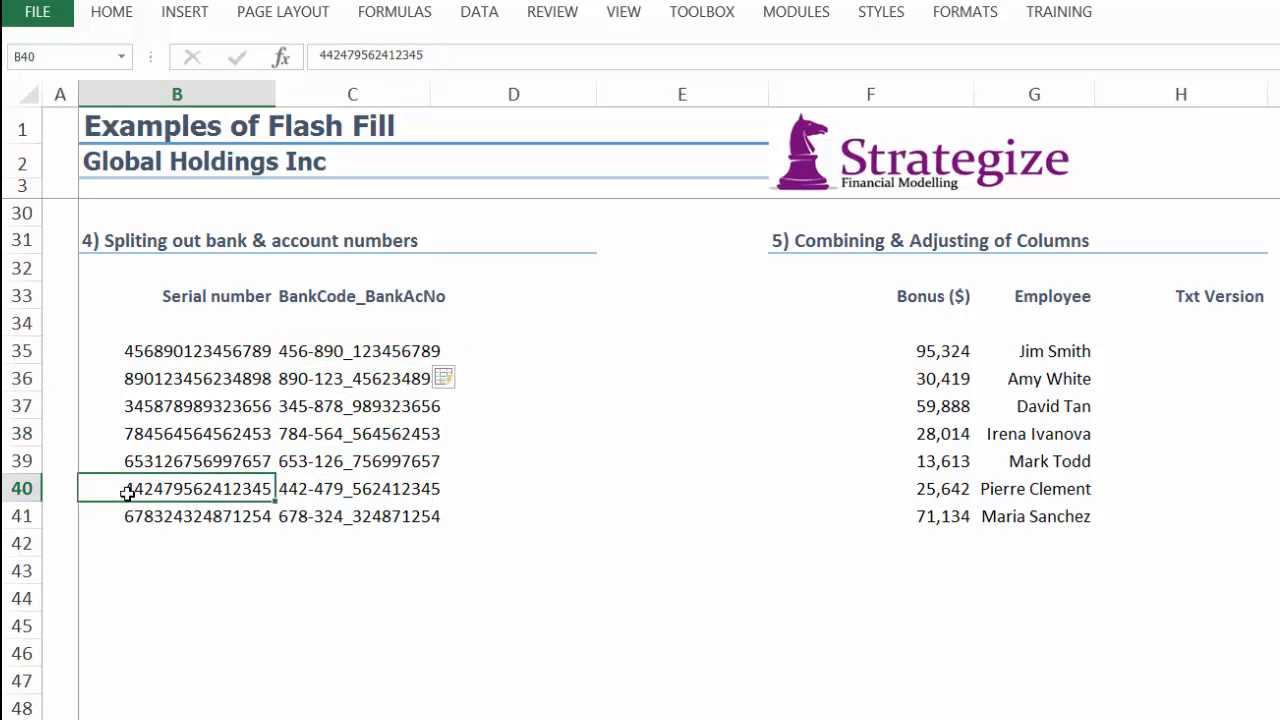
{"action": "left_click", "coordinate": [441, 381]}
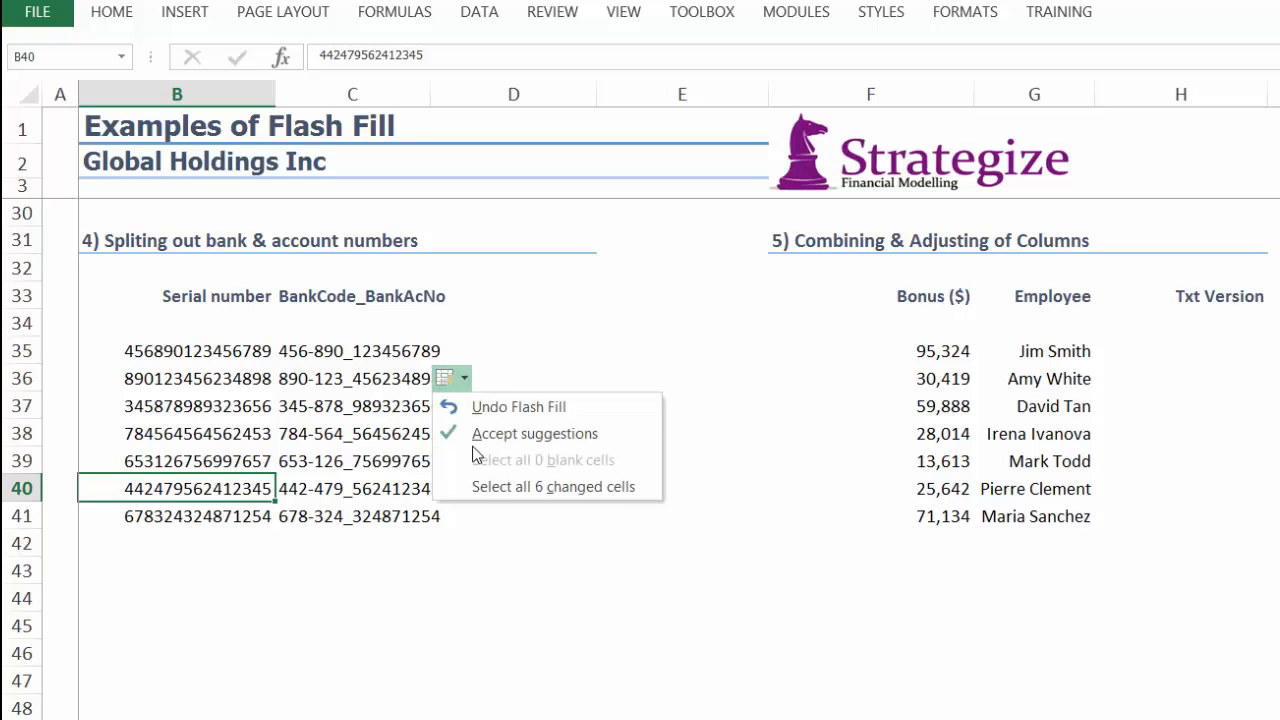
{"action": "left_click", "coordinate": [475, 441]}
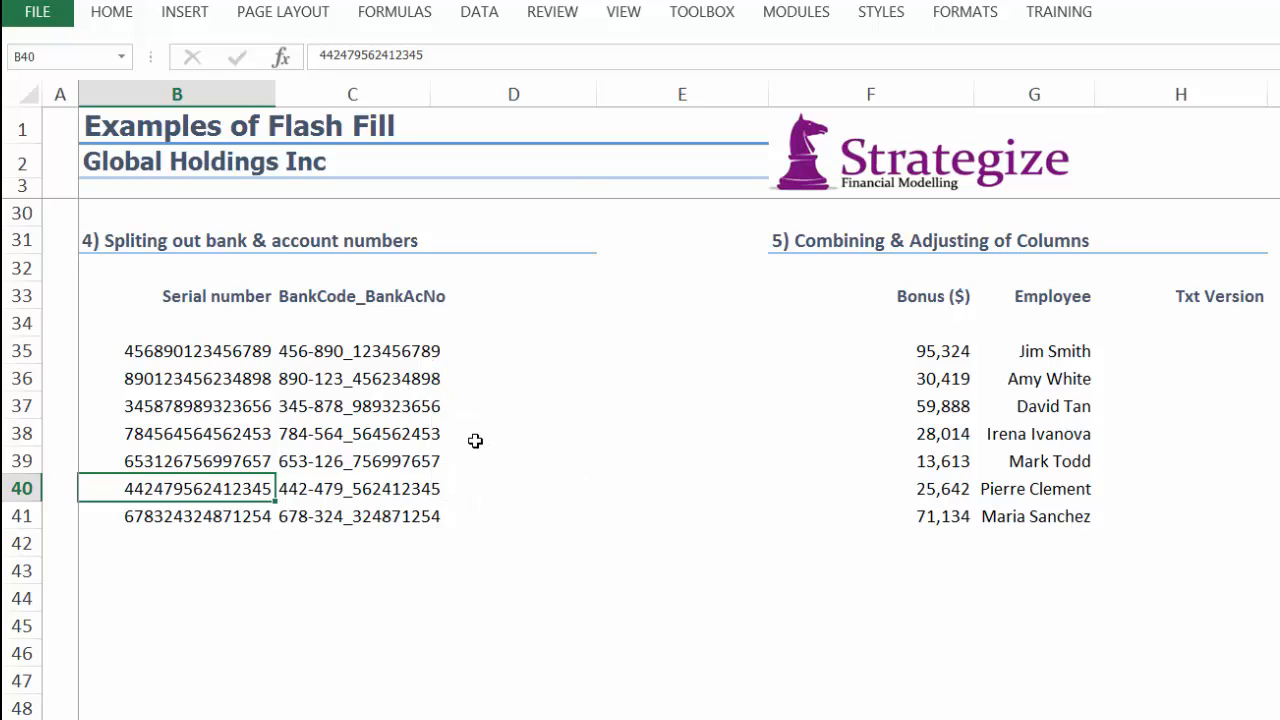
Step: Enter the first Txt Version example in H35 as $95,324, a hyphen, the employee's surname, a comma and the first-name initial, without spaces
{"action": "left_click", "coordinate": [1172, 358]}
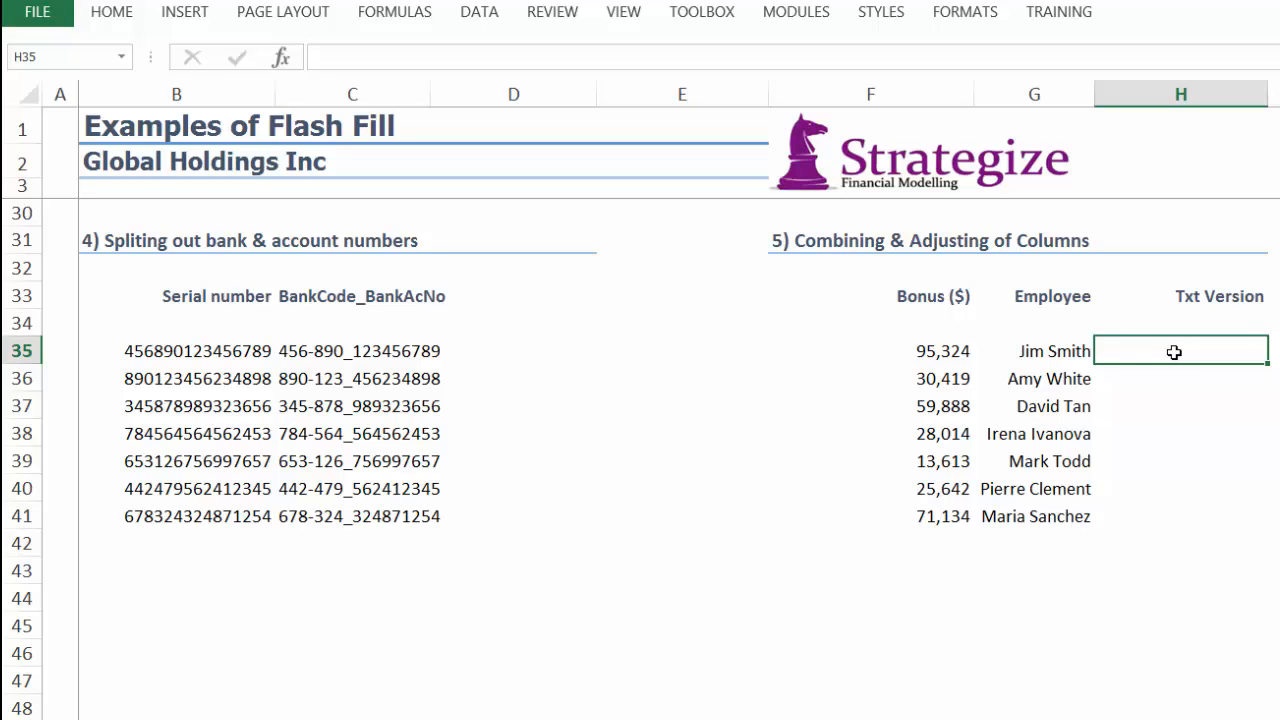
{"action": "type", "text": "$95,324"}
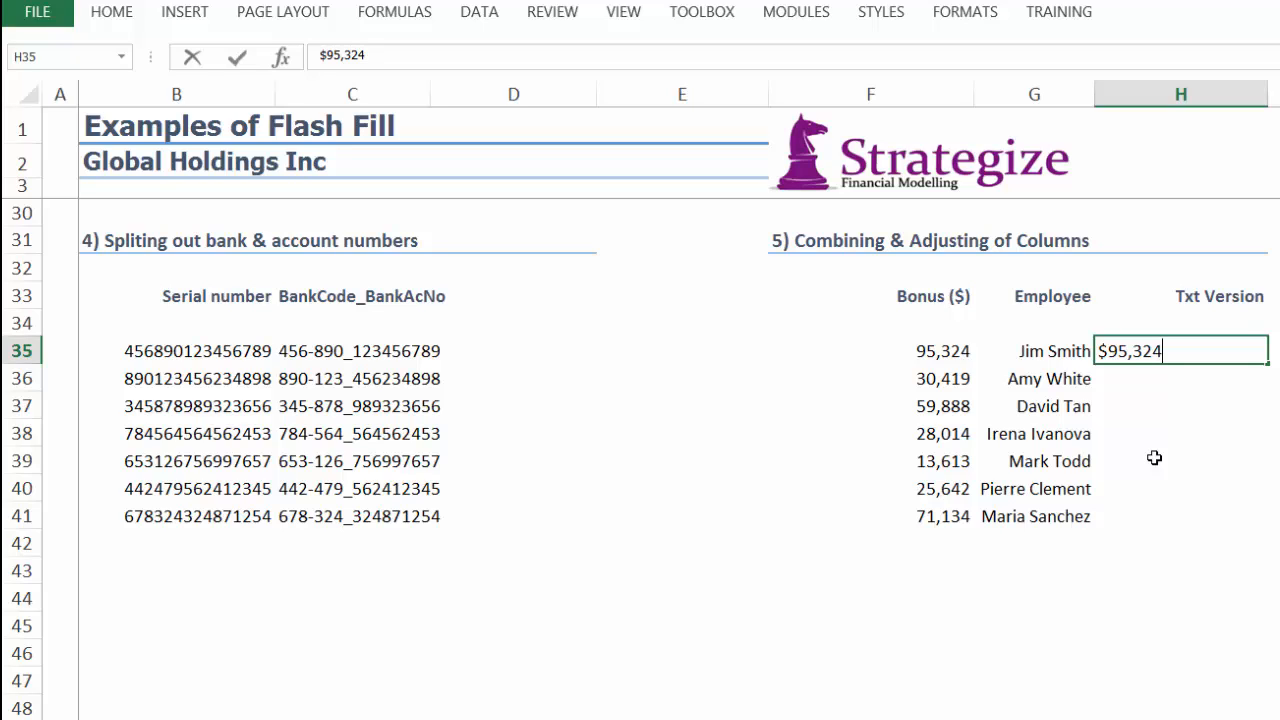
{"action": "type", "text": "-Smith,J"}
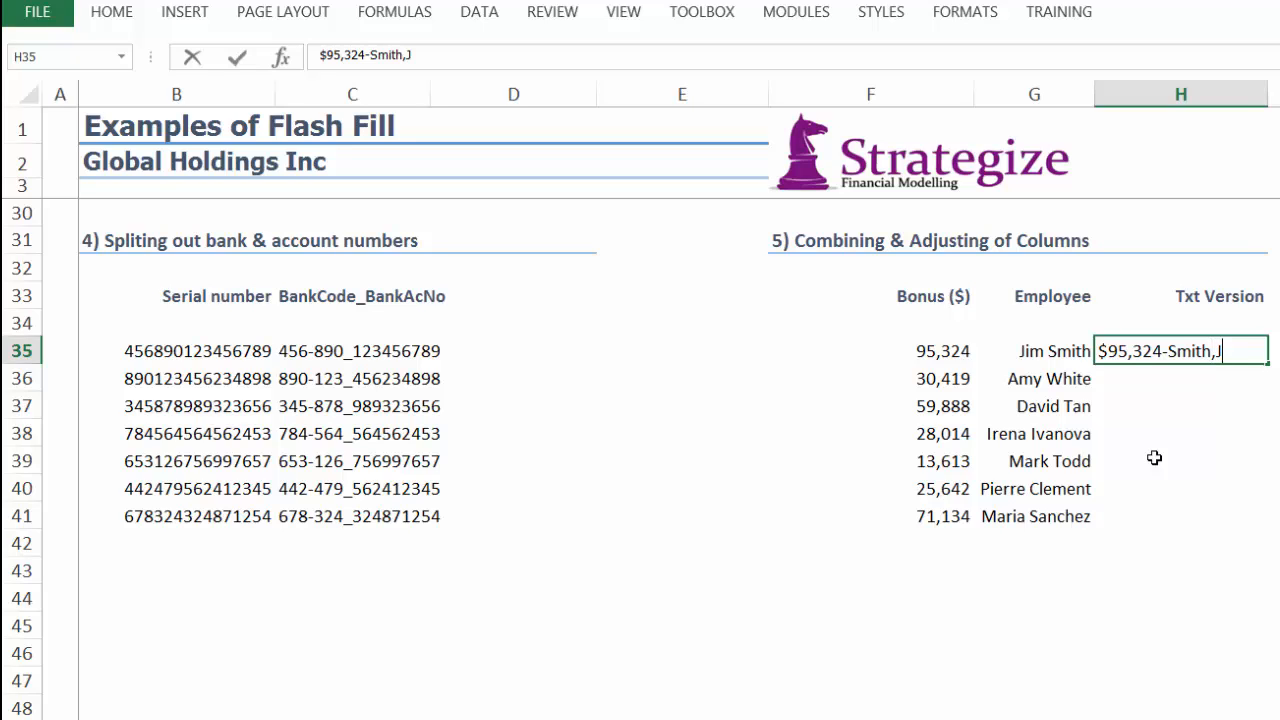
{"action": "key", "text": "Return"}
Step: Flash Fill the Txt Version column below H35 and accept the suggestions
{"action": "key", "text": "Up"}
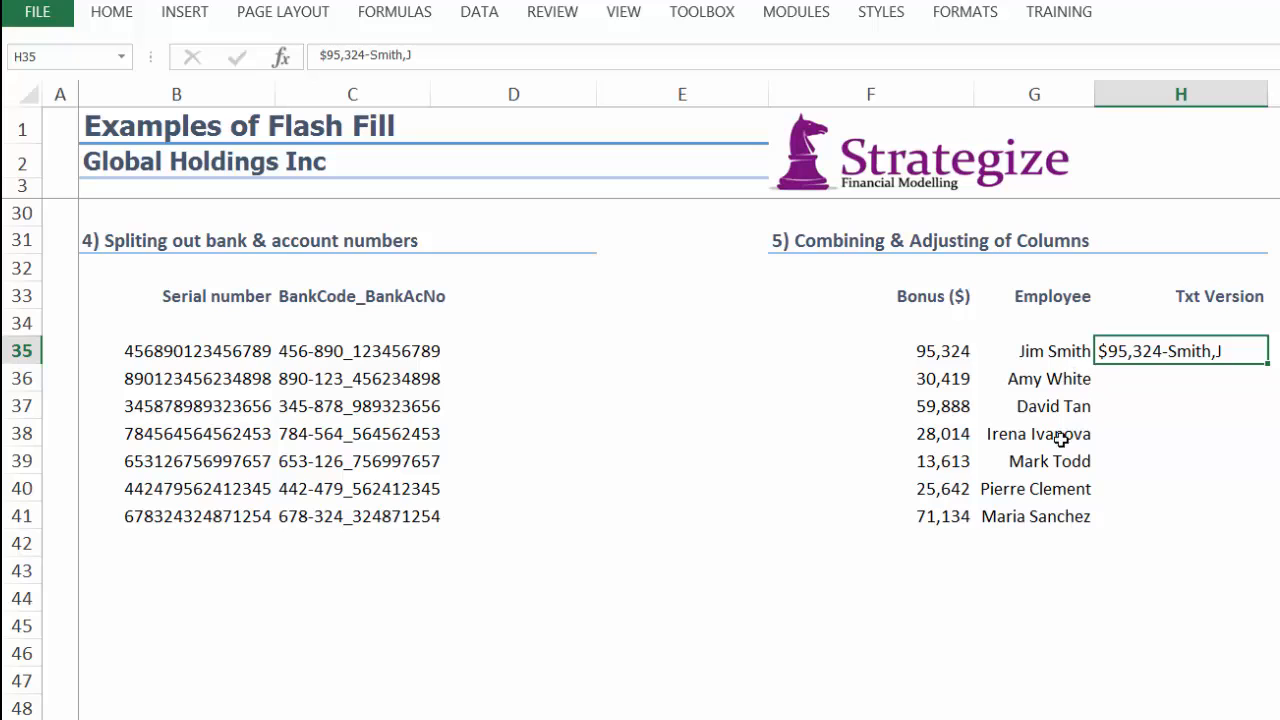
{"action": "left_click", "coordinate": [482, 22]}
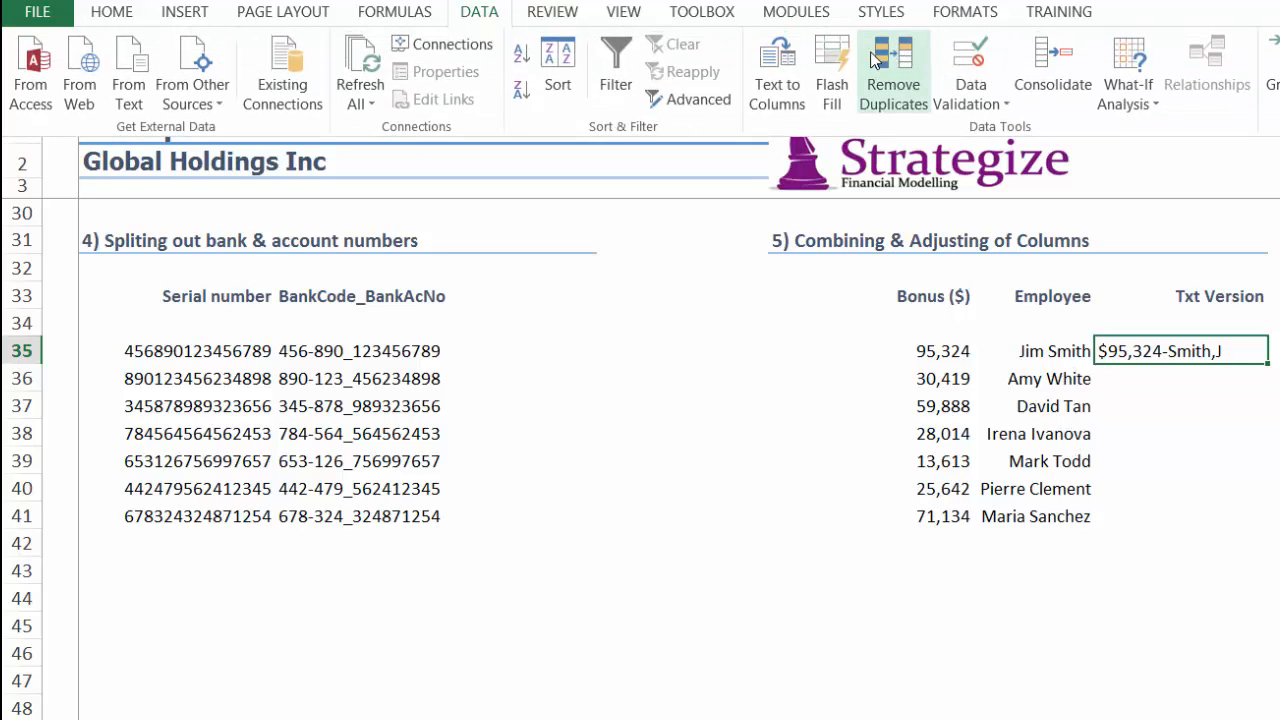
{"action": "left_click", "coordinate": [840, 65]}
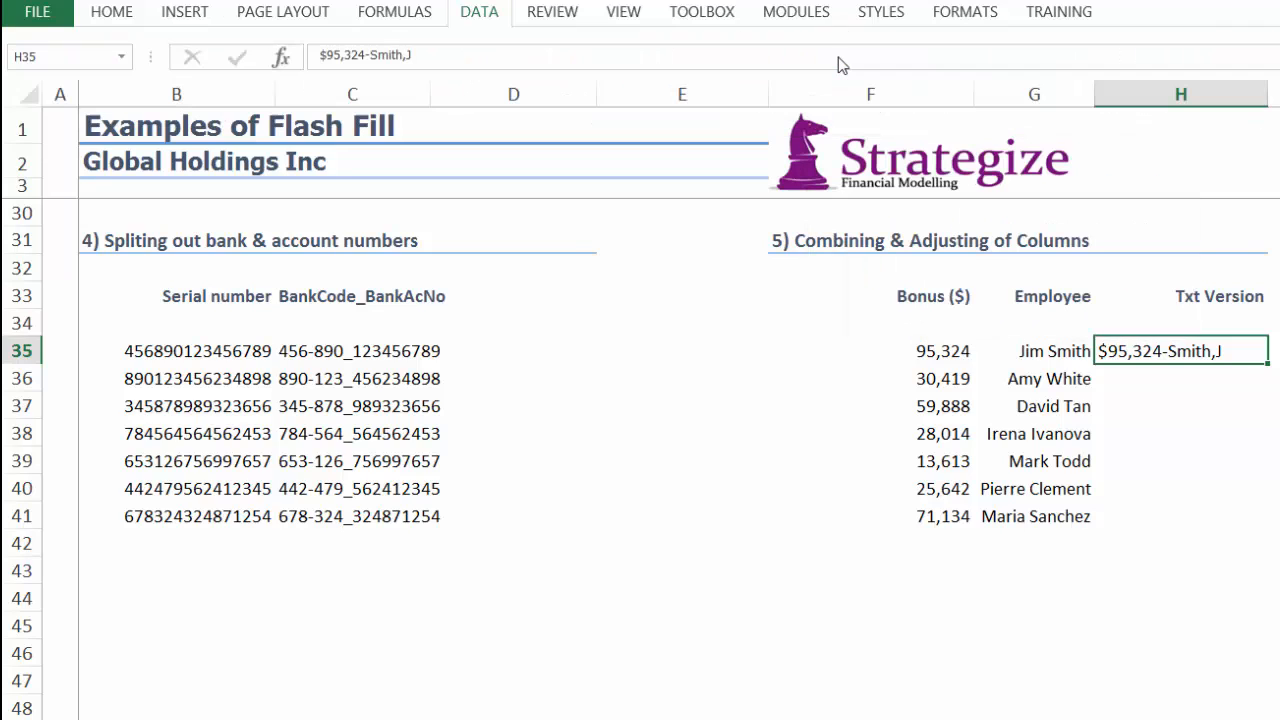
{"action": "left_click", "coordinate": [1147, 422]}
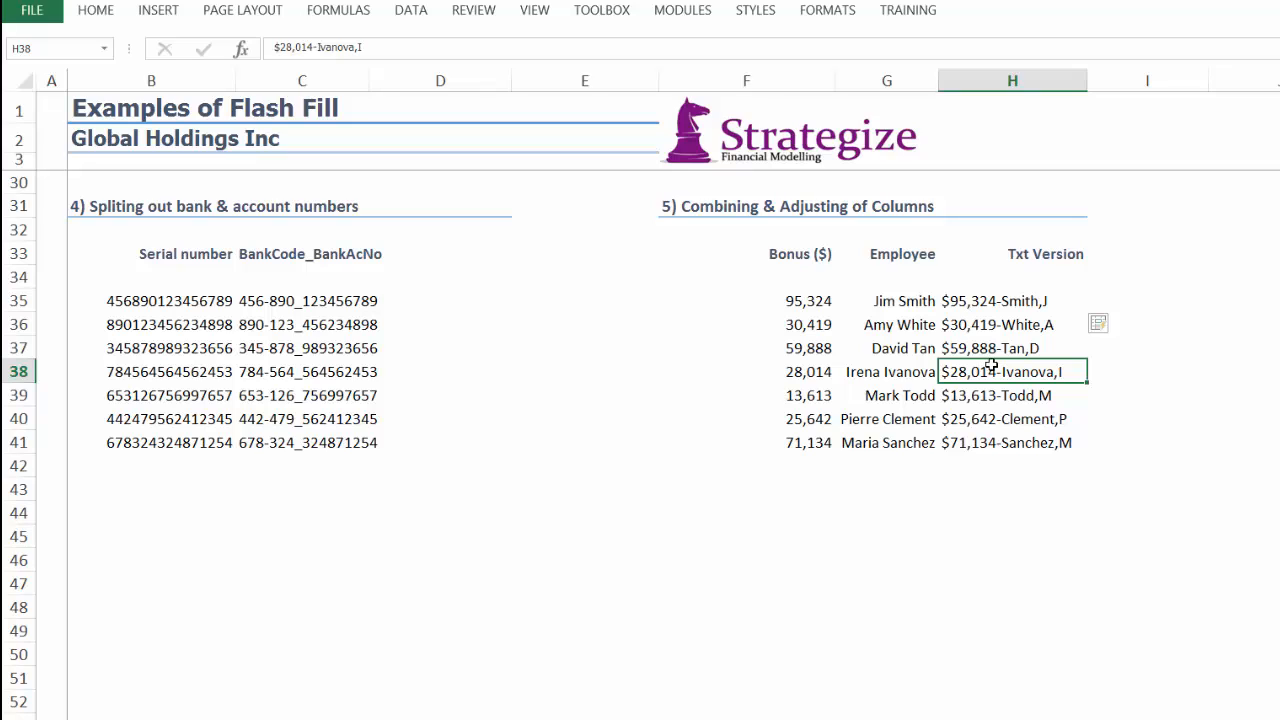
{"action": "left_click", "coordinate": [1107, 328]}
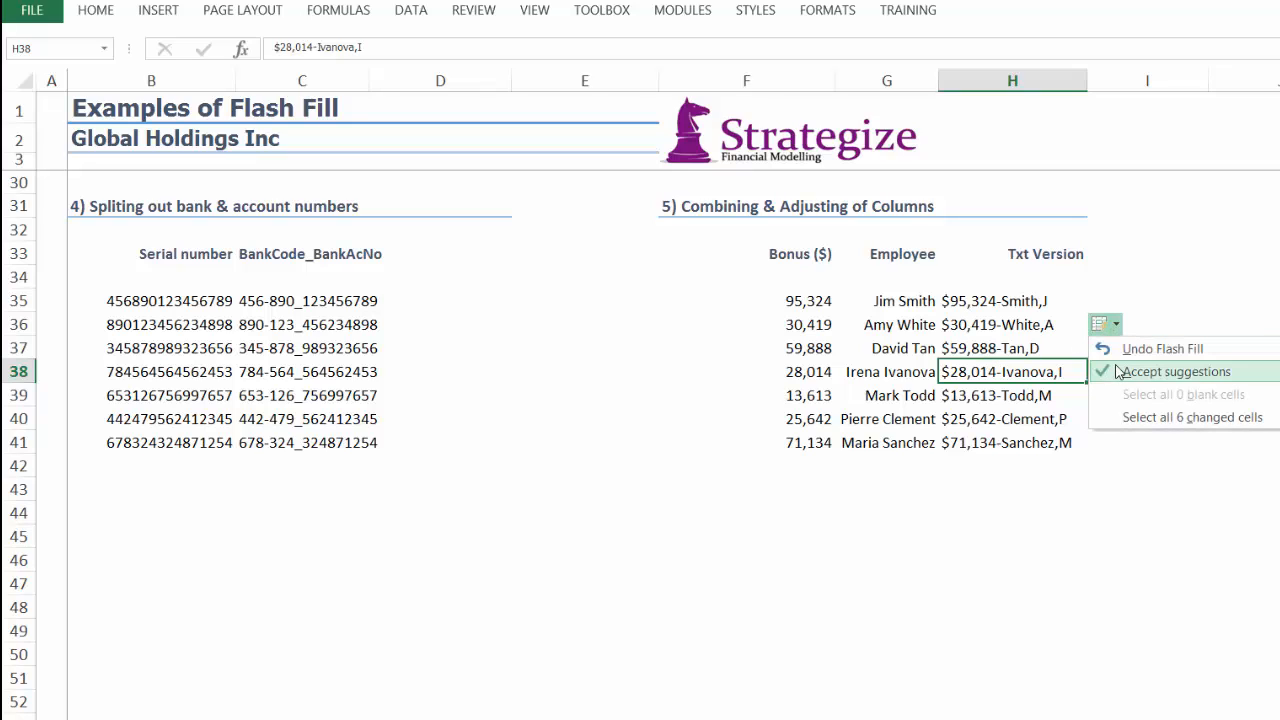
{"action": "left_click", "coordinate": [1118, 372]}
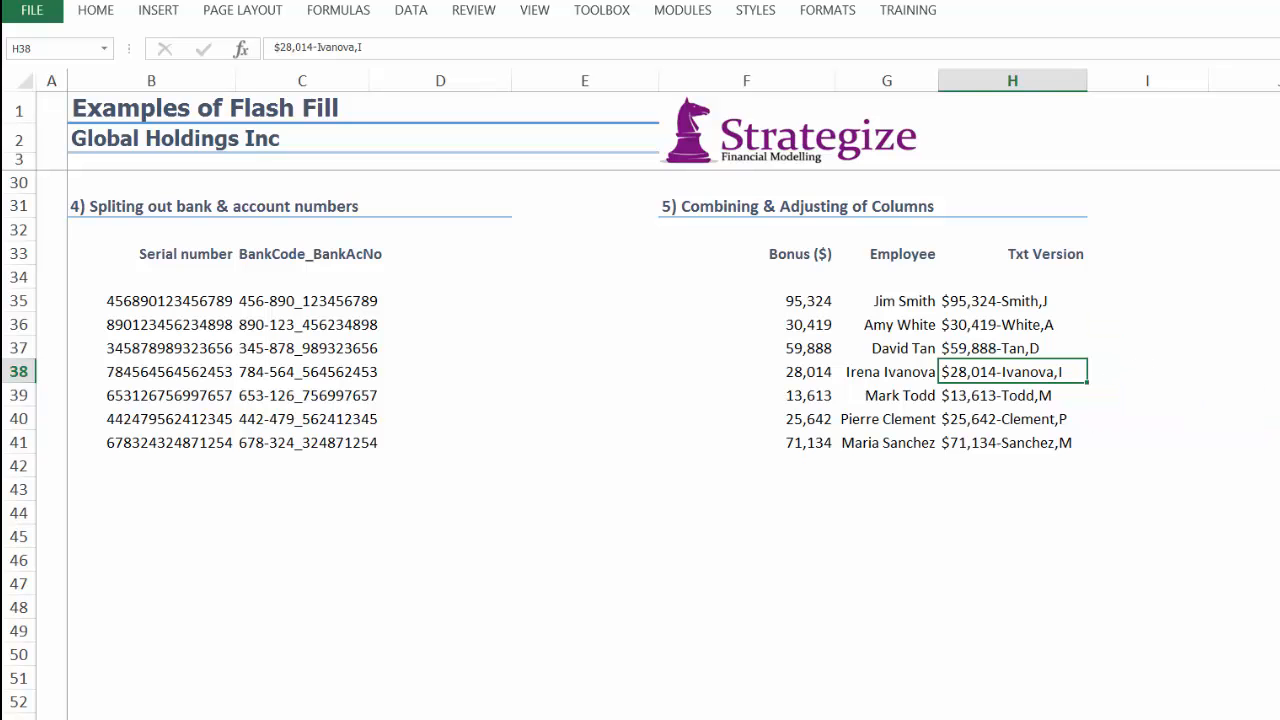